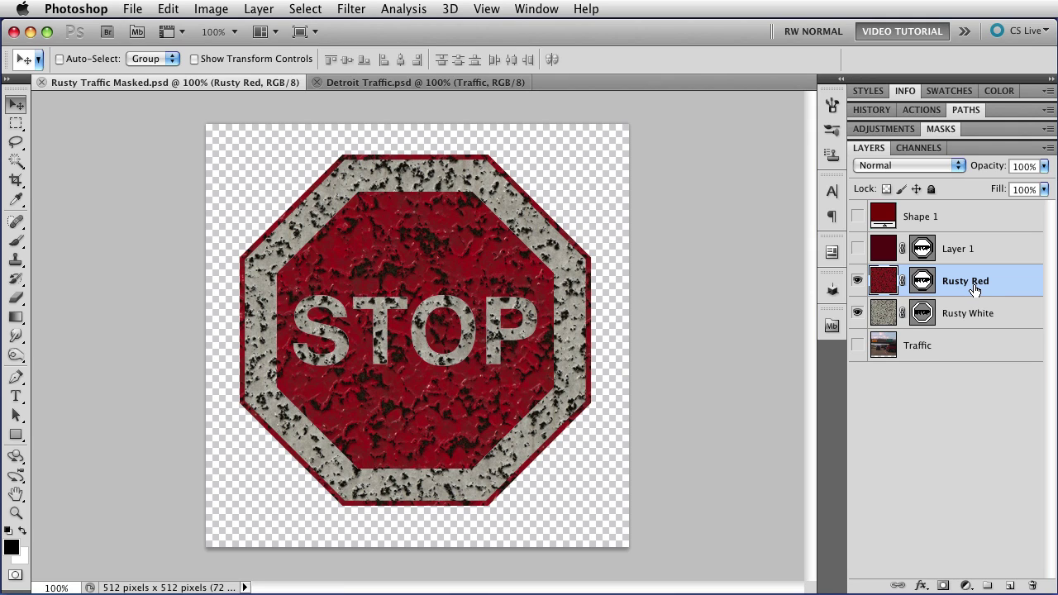
# Step: Select the vector mask thumbnail on the Rusty Red layer
pyautogui.click(930, 284)
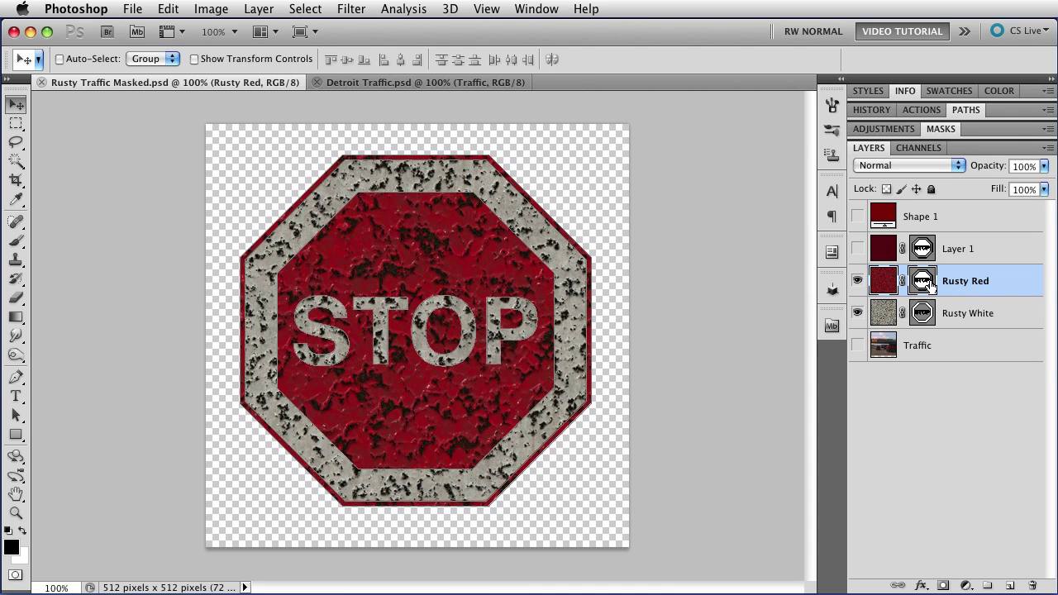
pyautogui.click(949, 131)
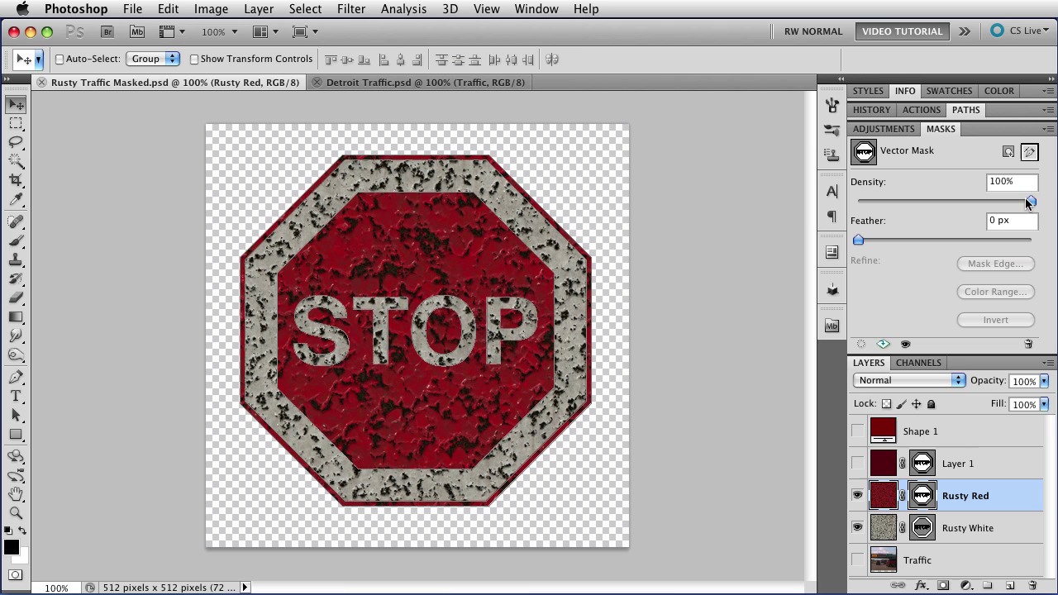
pyautogui.moveTo(1031, 202)
pyautogui.mouseDown()
pyautogui.moveTo(894, 210)
pyautogui.moveTo(1031, 201)
pyautogui.mouseUp()
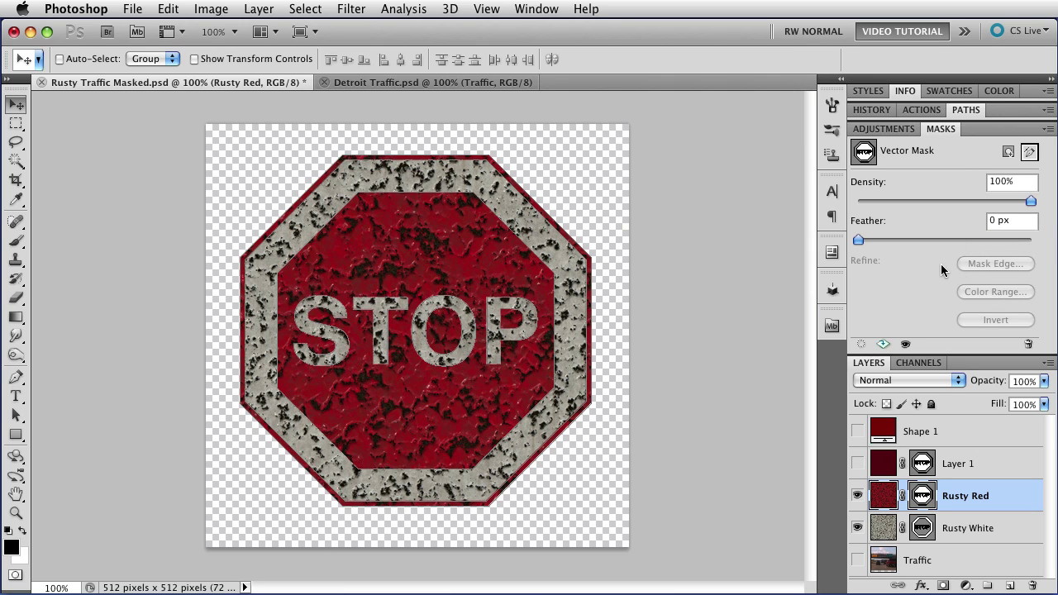
pyautogui.doubleClick(979, 125)
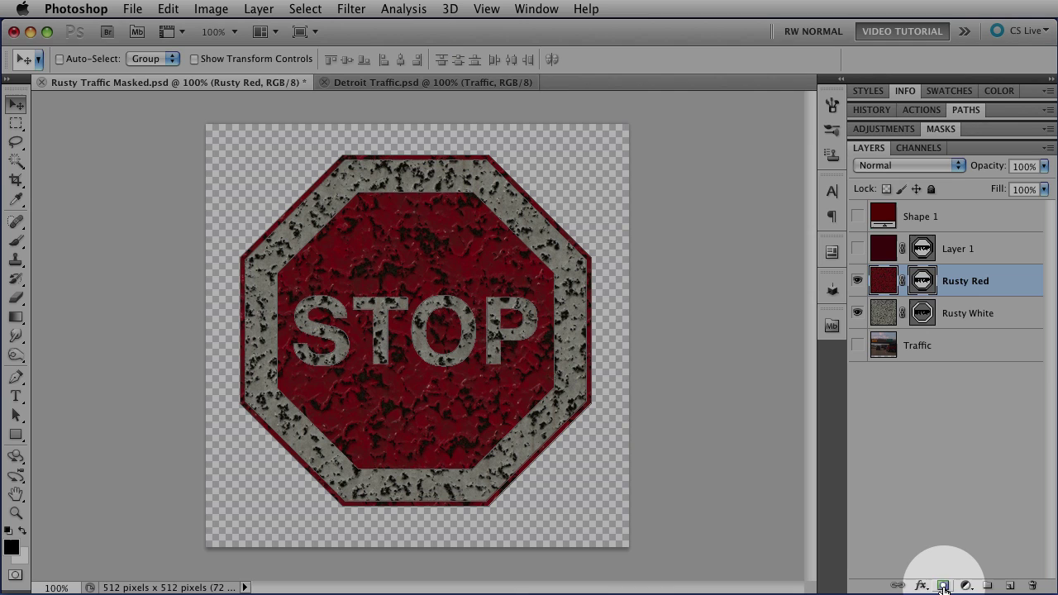
# Step: Add a layer mask to Rusty Red and drag a vertical gradient fading the red toward the bottom
pyautogui.click(943, 586)
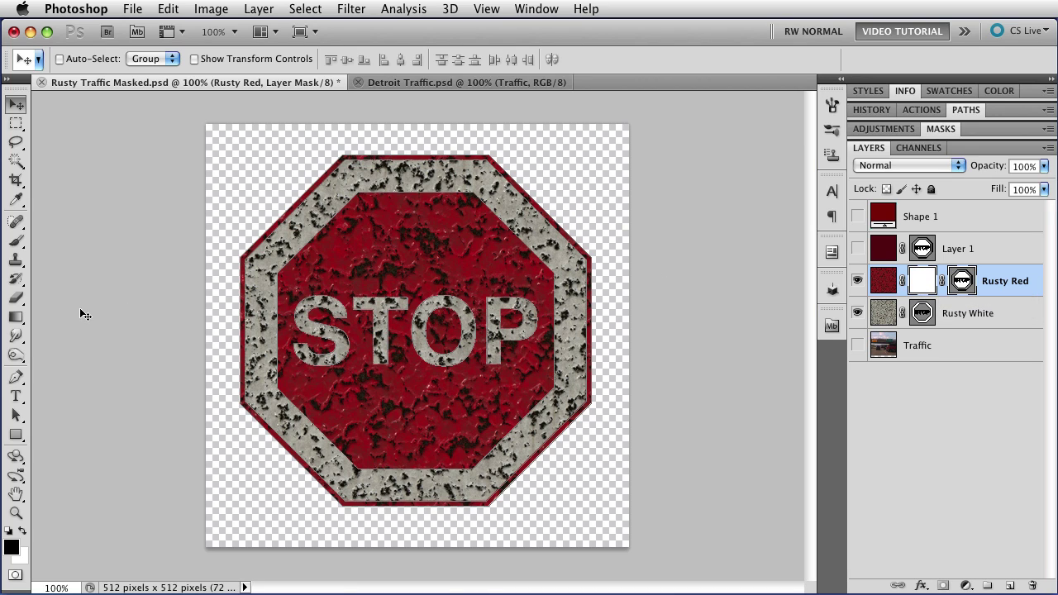
pyautogui.click(15, 317)
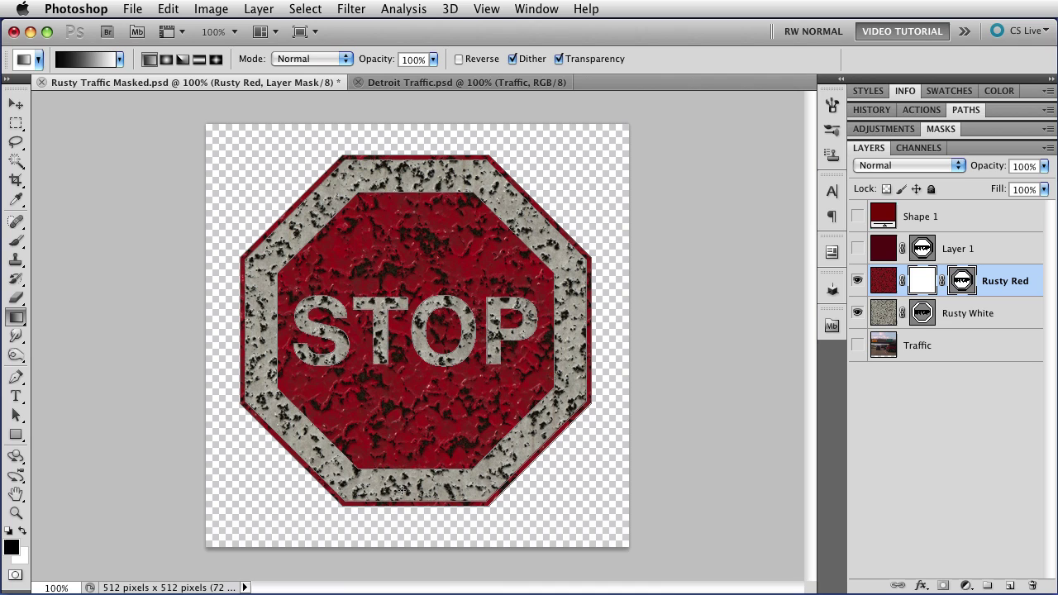
pyautogui.moveTo(414, 505); pyautogui.dragTo(414, 238)
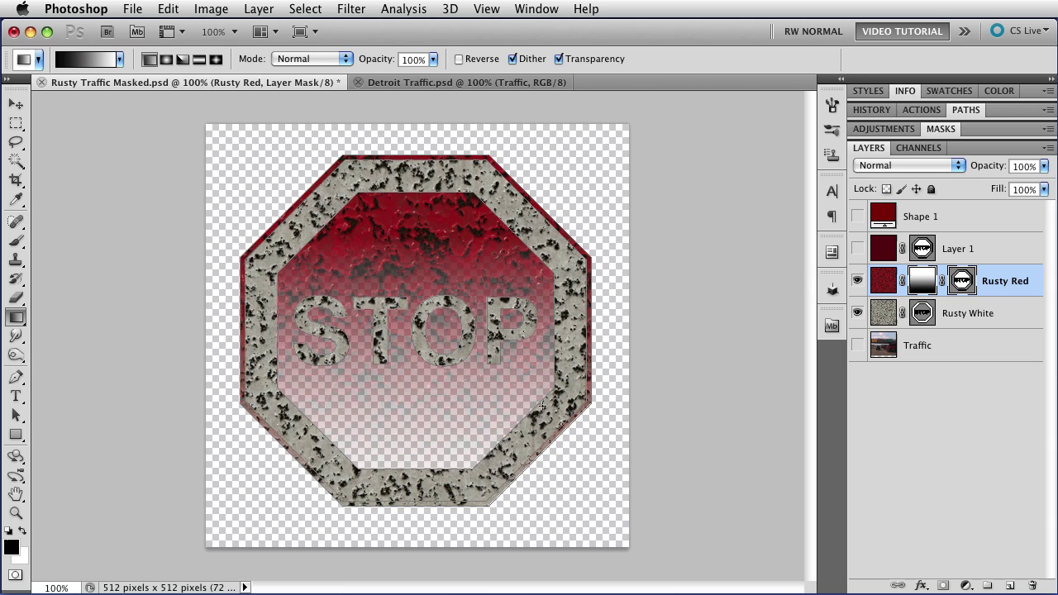
# Step: Hide Rusty White and temporarily disable Rusty Red's gradient layer mask and vector mask
pyautogui.click(857, 314)
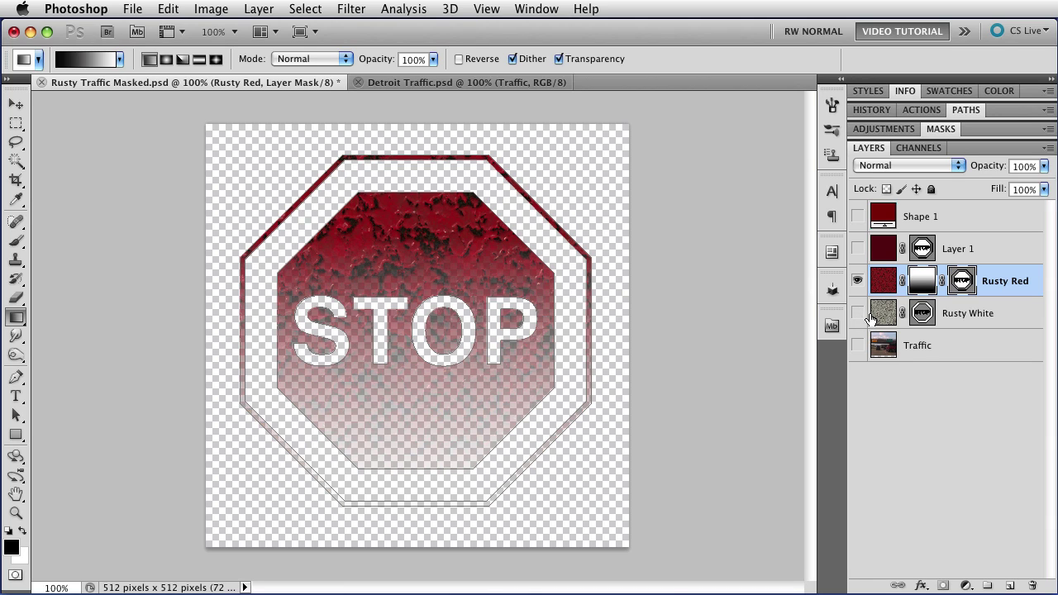
pyautogui.keyDown('shift'); pyautogui.click(913, 287); pyautogui.keyUp('shift')
pyautogui.keyDown('shift'); pyautogui.click(962, 282); pyautogui.keyUp('shift')
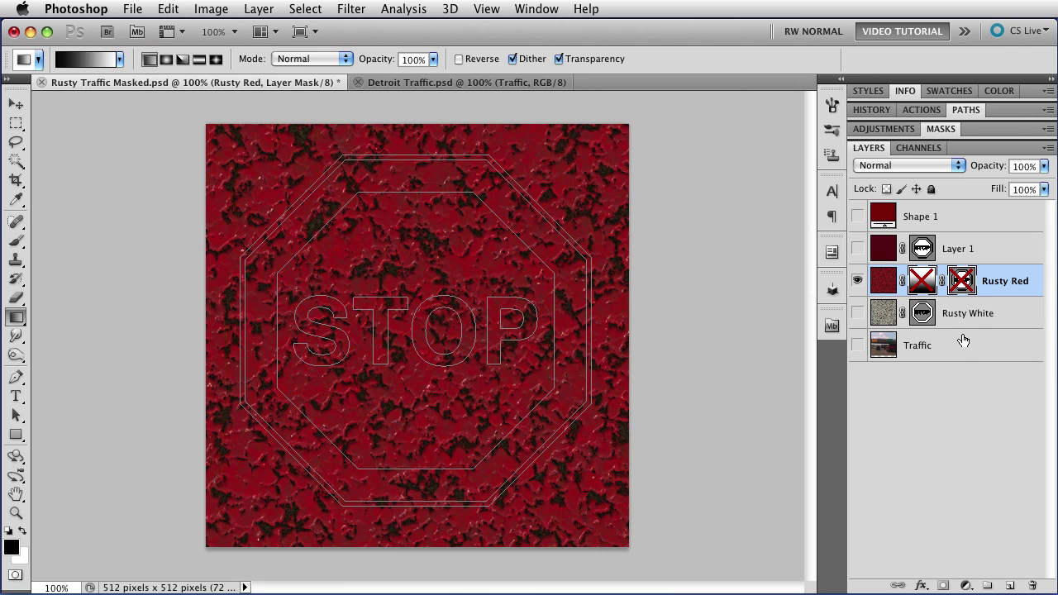
# Step: Toggle the stop-sign path outline off, then re-enable both of Rusty Red's masks
pyautogui.click(973, 282)
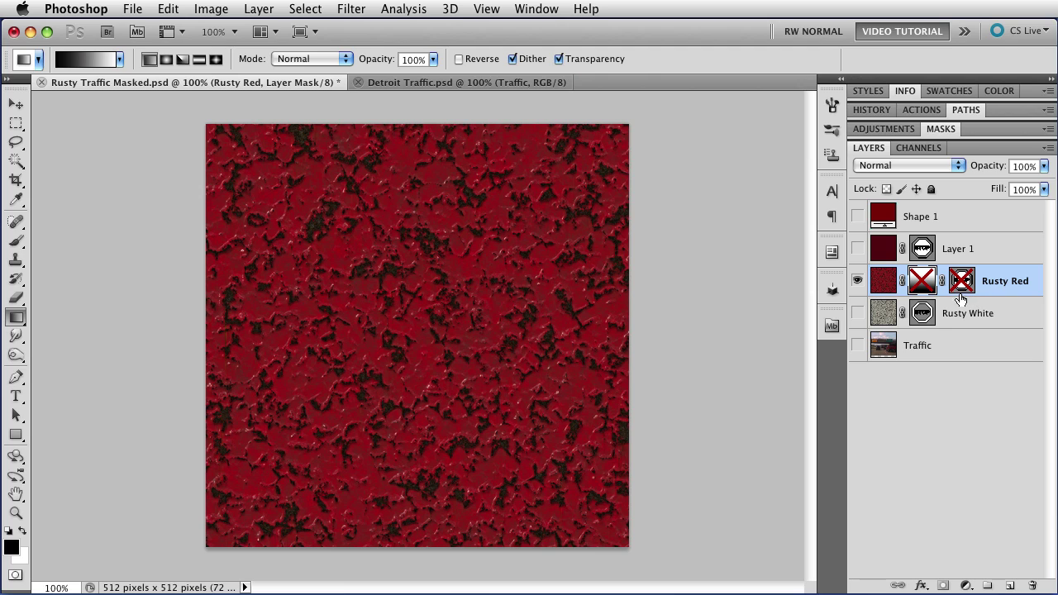
pyautogui.click(962, 293)
pyautogui.click(962, 292)
pyautogui.keyDown('shift'); pyautogui.click(920, 283); pyautogui.keyUp('shift')
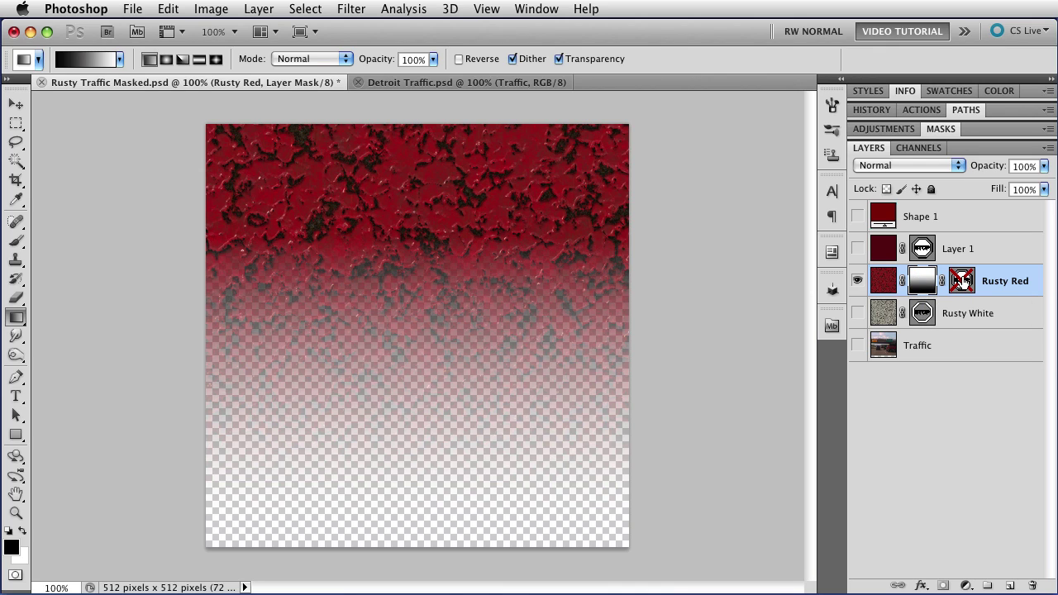
pyautogui.keyDown('shift'); pyautogui.click(962, 281); pyautogui.keyUp('shift')
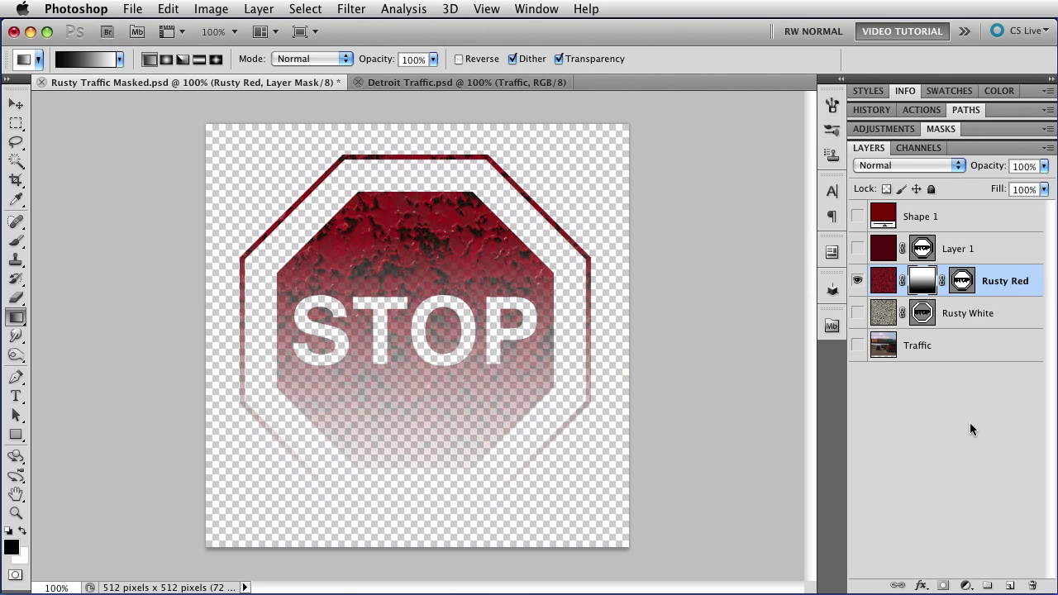
# Step: Turn visibility back on for the Rusty White and Traffic layers
pyautogui.click(858, 313)
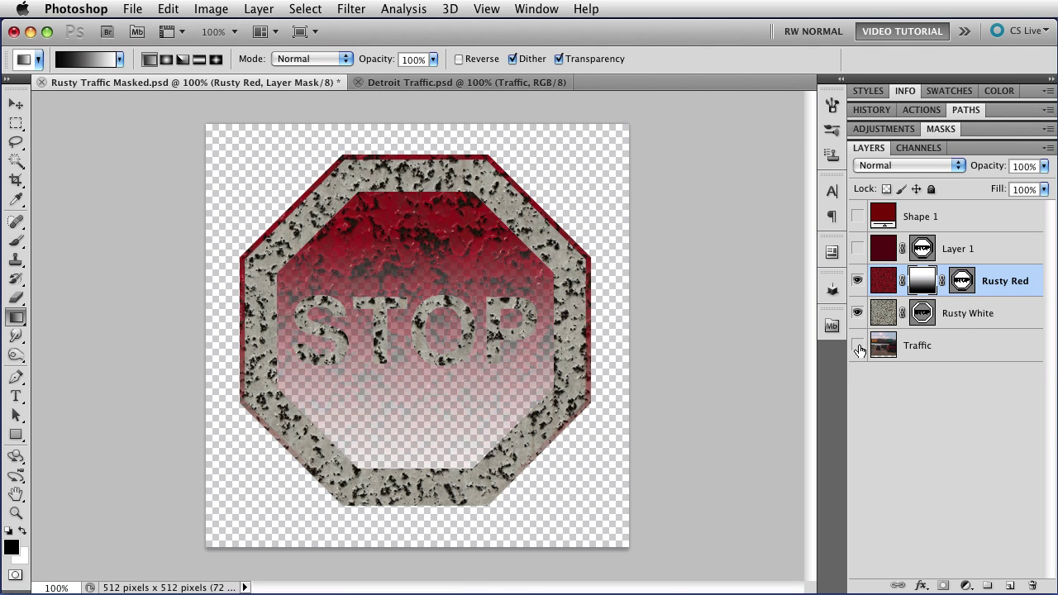
pyautogui.click(859, 345)
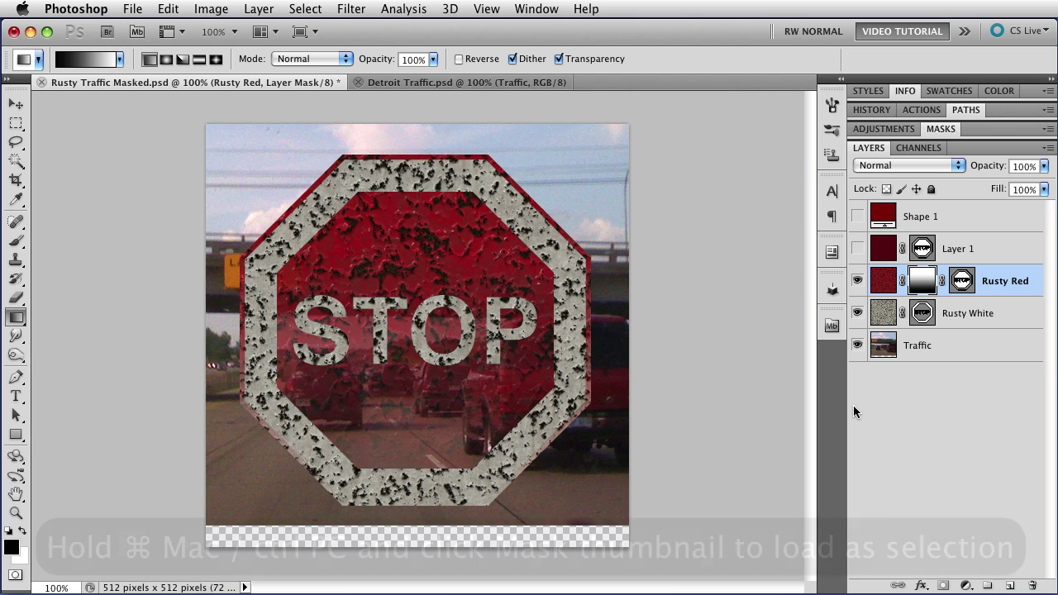
# Step: Load the stop-sign shape as a selection, add it as Traffic's layer mask, and preview the mask
pyautogui.keyDown('super'); pyautogui.click(965, 286); pyautogui.keyUp('super')
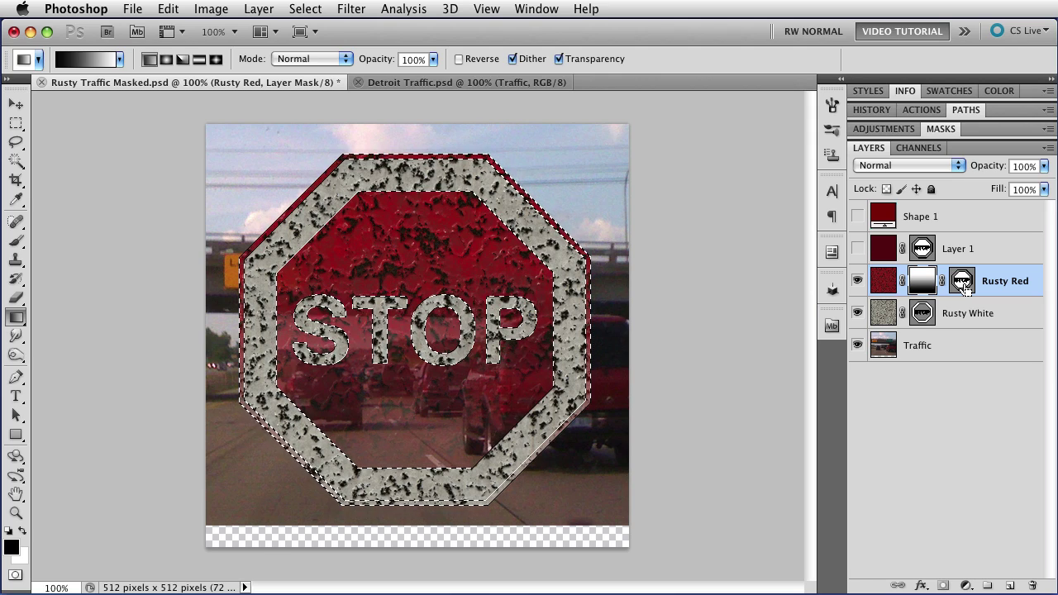
pyautogui.click(948, 352)
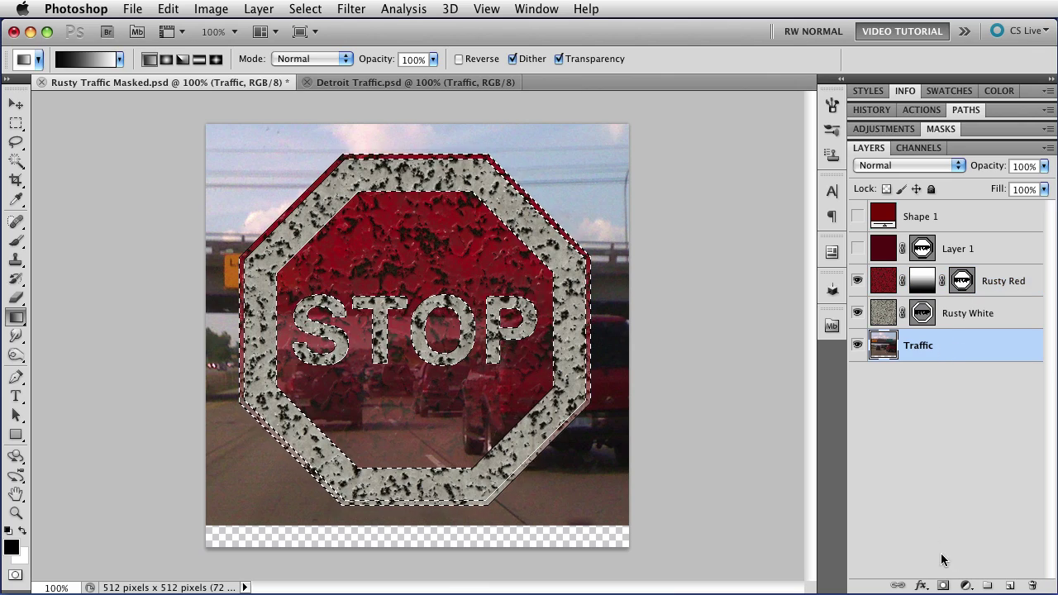
pyautogui.click(943, 585)
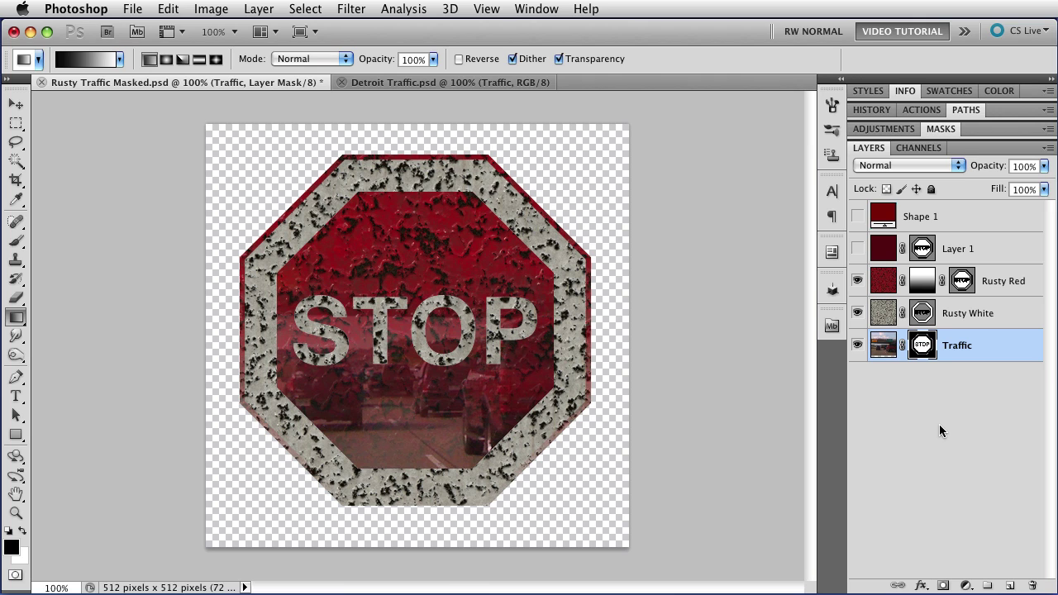
pyautogui.keyDown('alt'); pyautogui.click(924, 349); pyautogui.keyUp('alt')
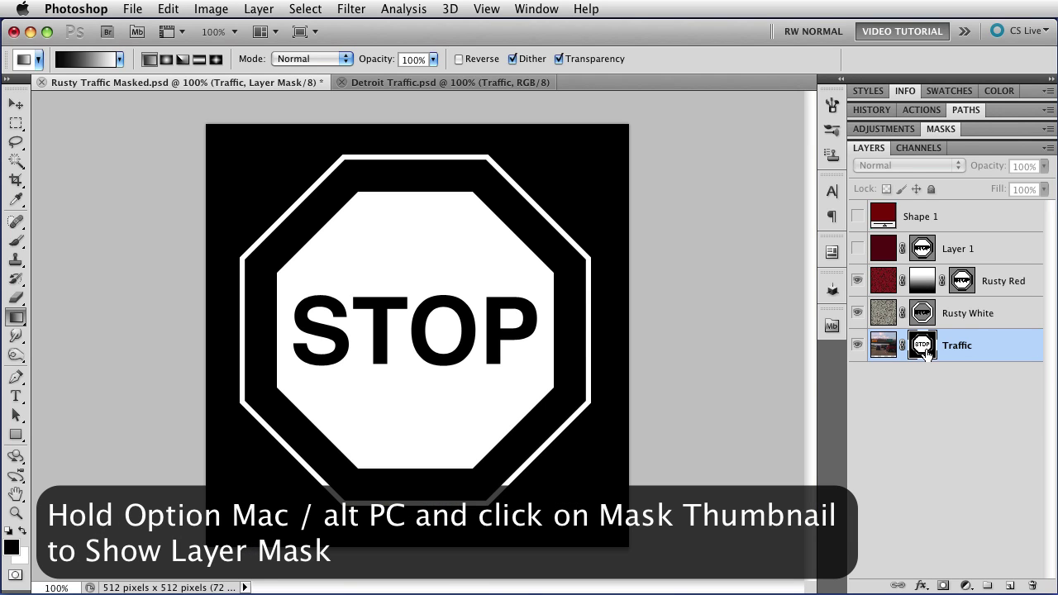
pyautogui.keyDown('alt'); pyautogui.click(924, 349); pyautogui.keyUp('alt')
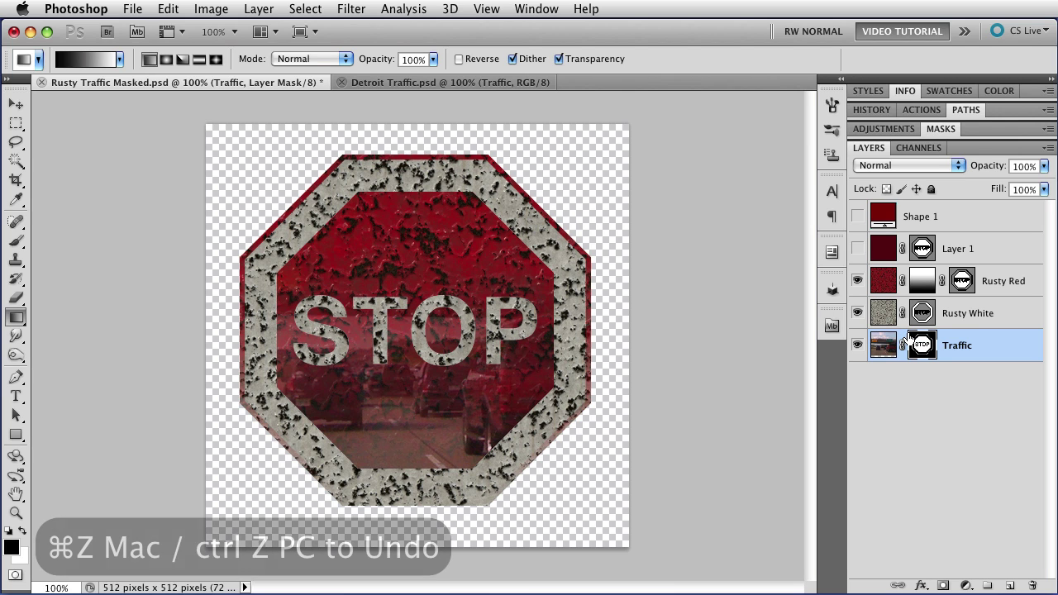
pyautogui.press('super+z')
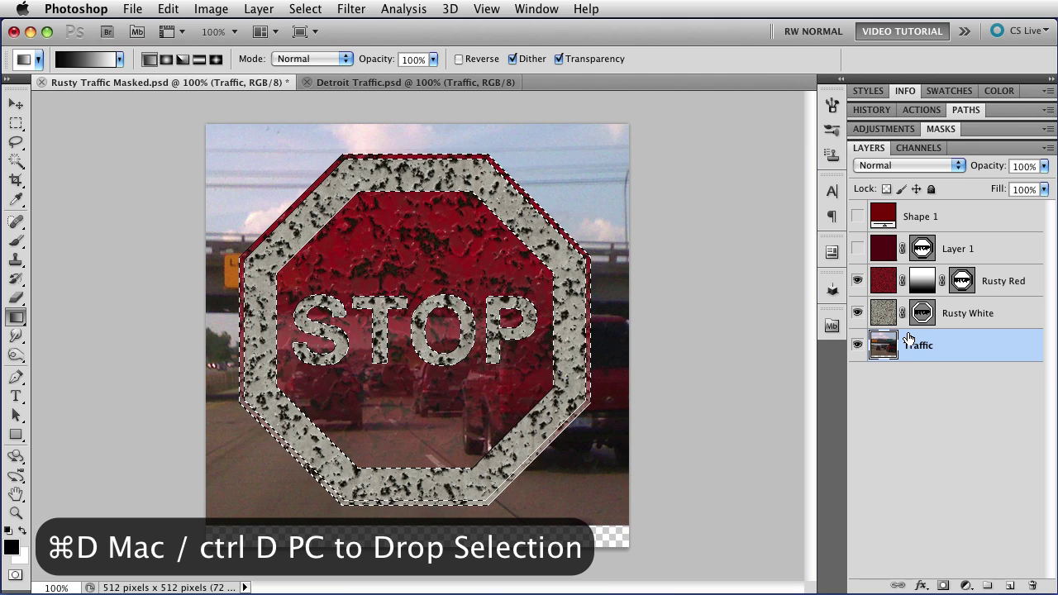
pyautogui.press('super+d')
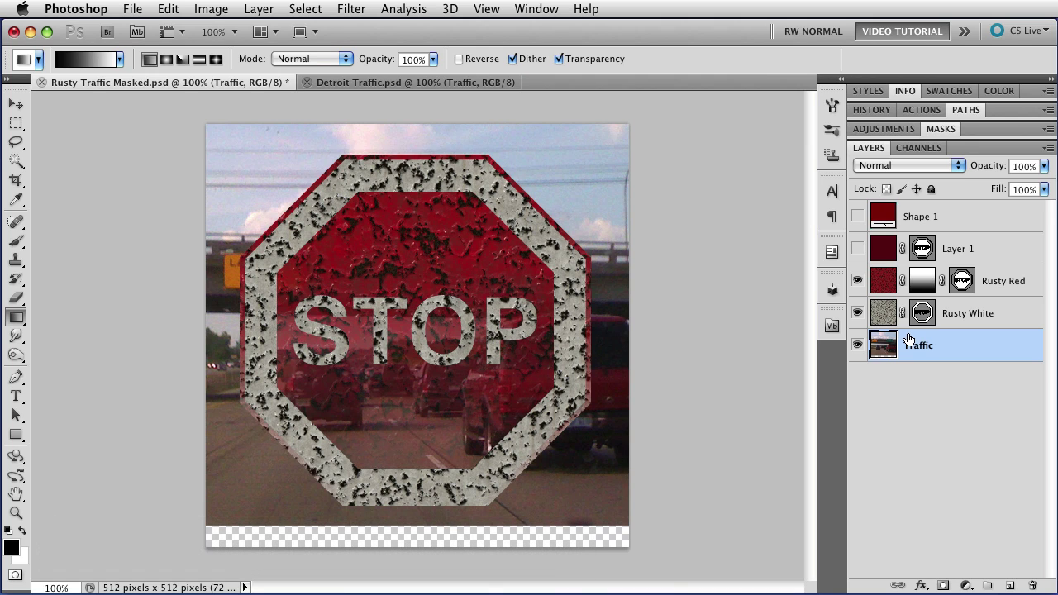
pyautogui.click(963, 282)
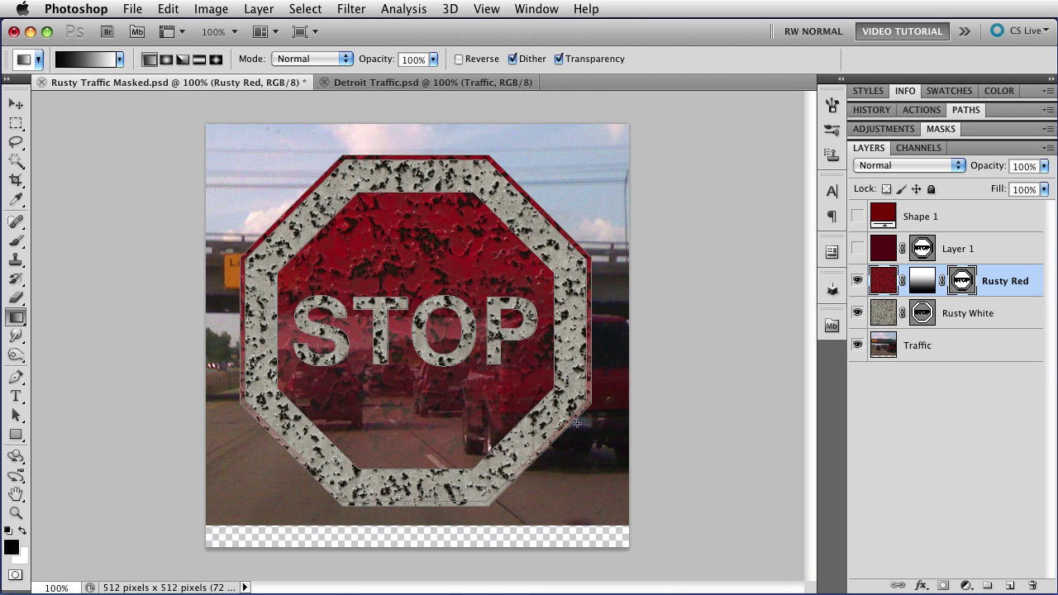
# Step: Zoom into the sign, switch to the Direct Selection Tool, then fit the whole image on screen
pyautogui.press('super+space')
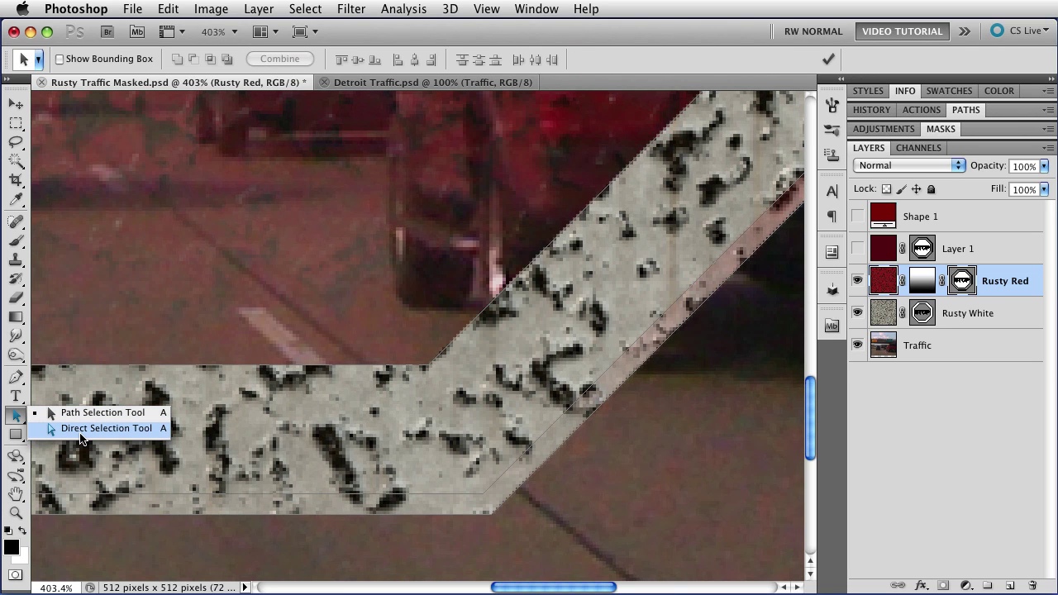
pyautogui.click(81, 430)
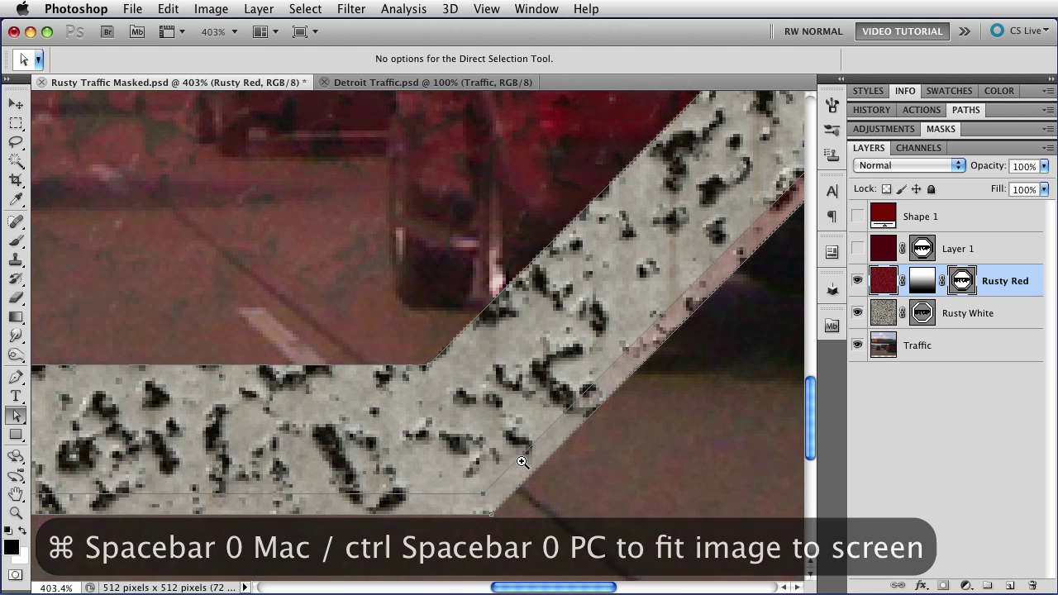
pyautogui.press('super+space+0')
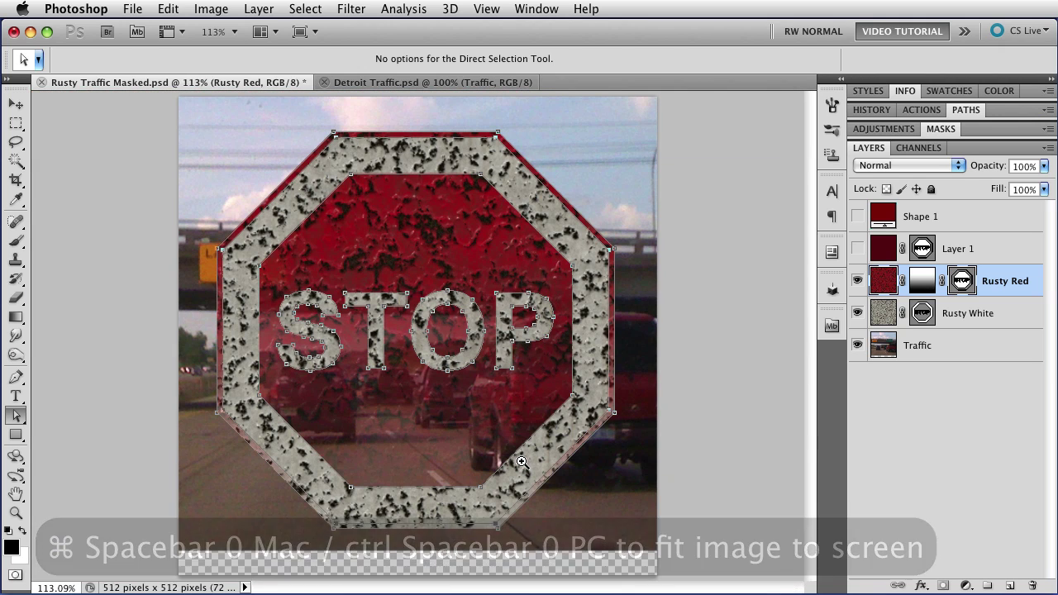
# Step: Create Path 1 in the Paths panel, paste the octagon outline into it, and load it as a selection
pyautogui.doubleClick(1005, 110)
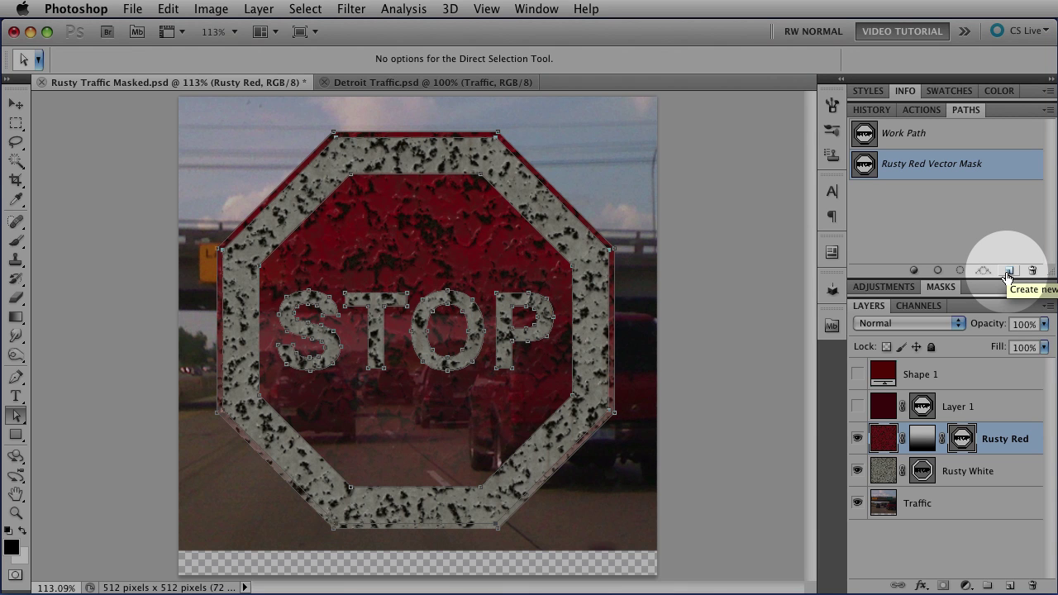
pyautogui.click(1008, 272)
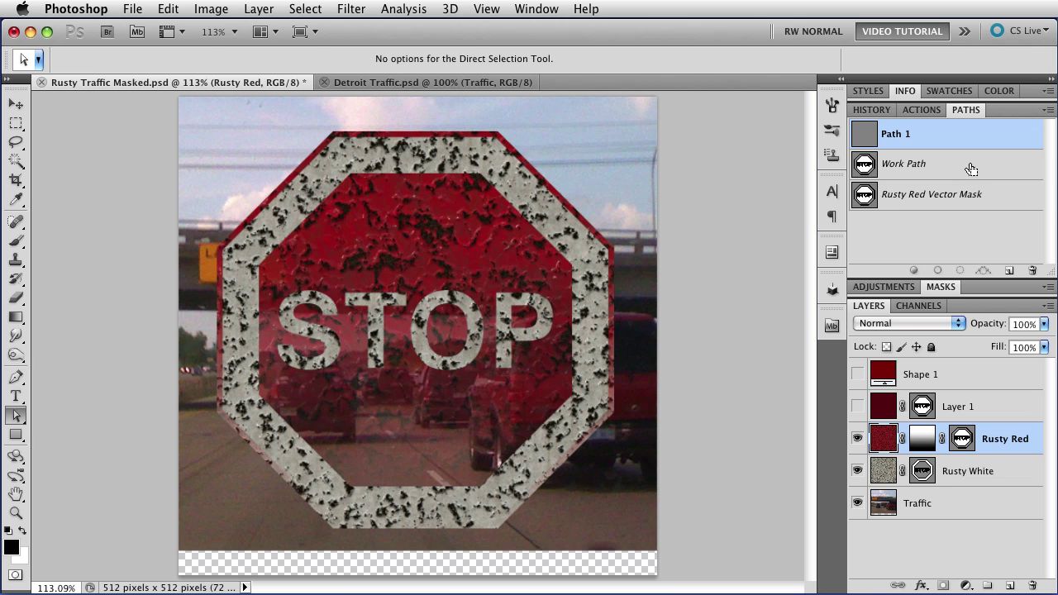
pyautogui.press('super+v')
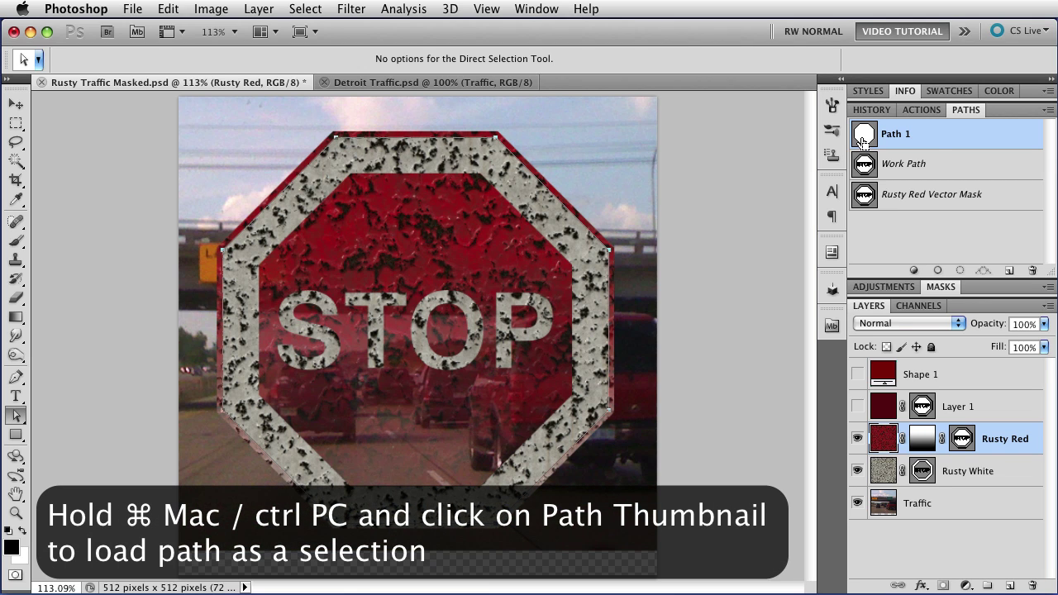
pyautogui.keyDown('ctrl'); pyautogui.click(863, 137); pyautogui.keyUp('ctrl')
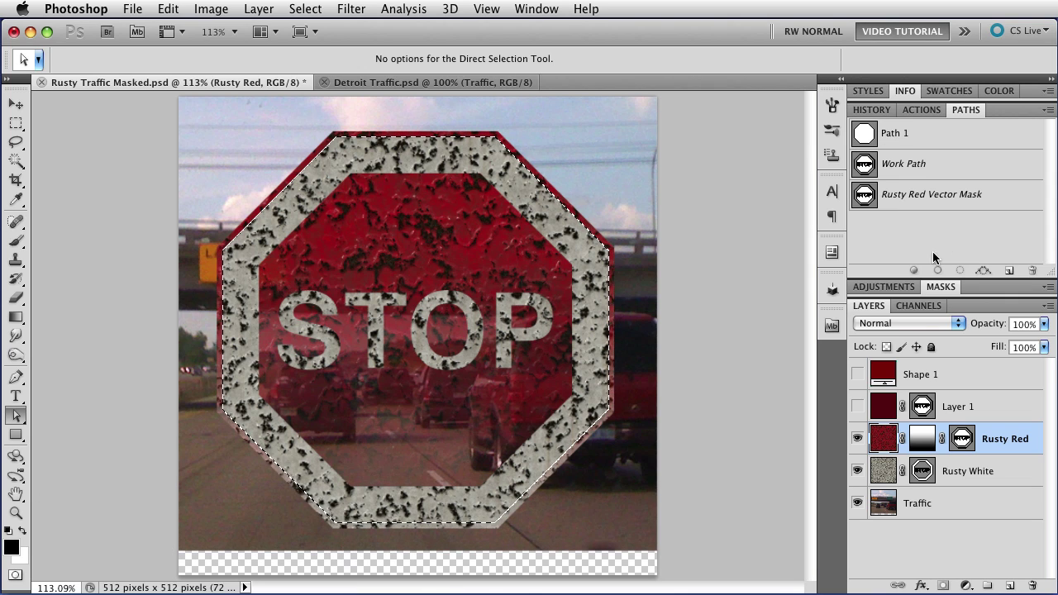
# Step: Add an octagon layer mask to the Traffic layer, previewing the mask alone before returning to normal view
pyautogui.click(965, 506)
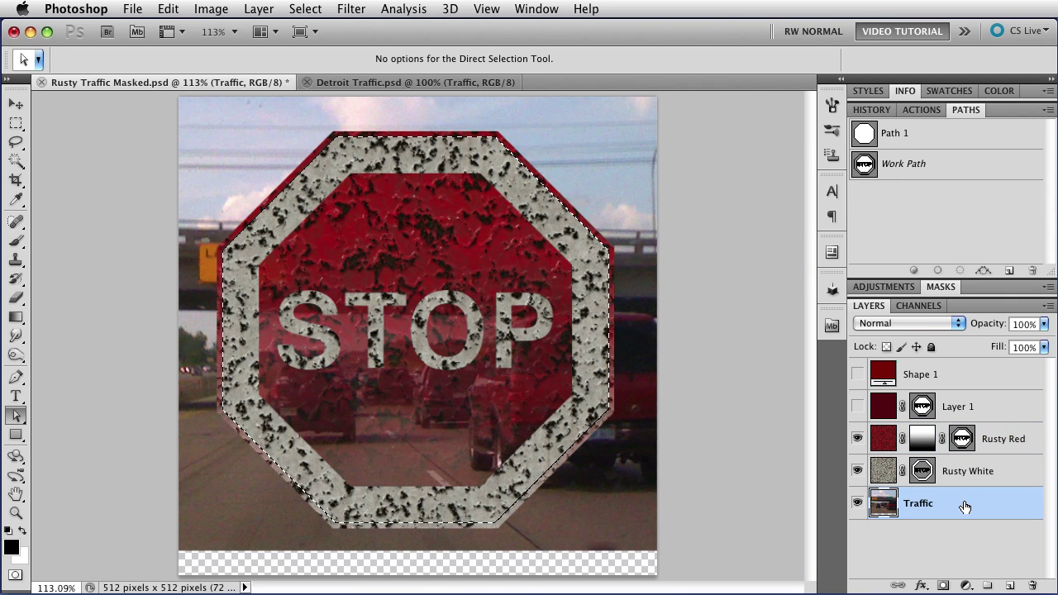
pyautogui.click(942, 586)
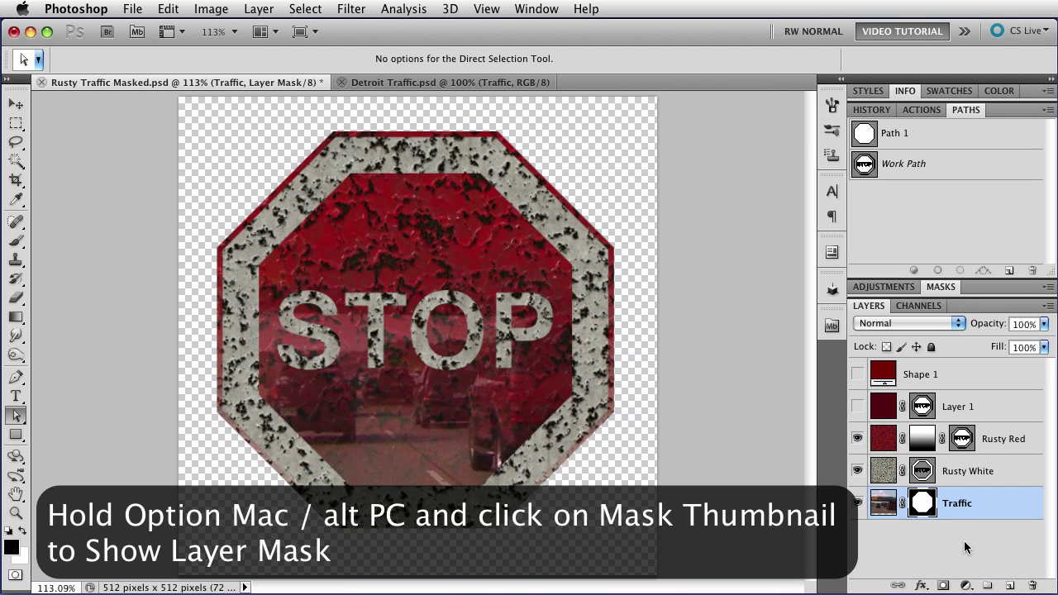
pyautogui.keyDown('alt'); pyautogui.click(922, 505); pyautogui.keyUp('alt')
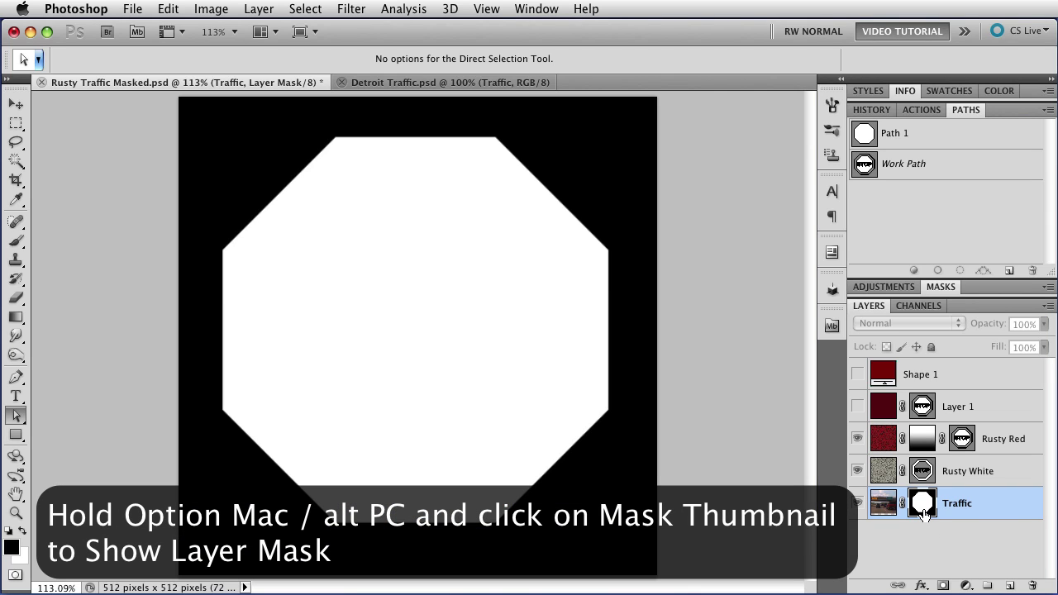
pyautogui.keyDown('alt'); pyautogui.click(923, 506); pyautogui.keyUp('alt')
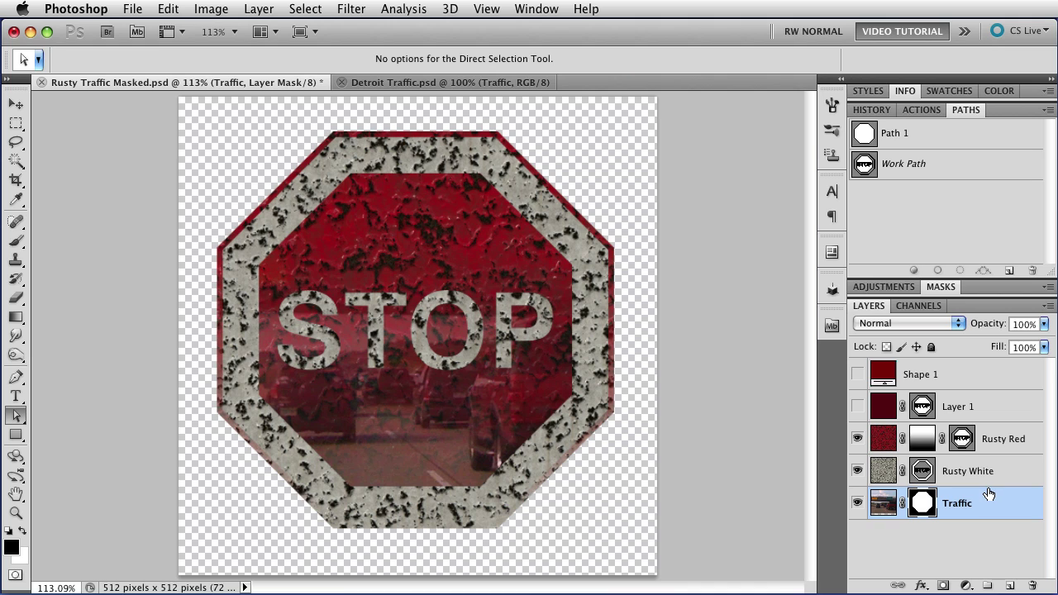
# Step: Select and copy the whole STOP sign path from Rusty Red, then switch to Detroit Traffic.psd
pyautogui.click(974, 449)
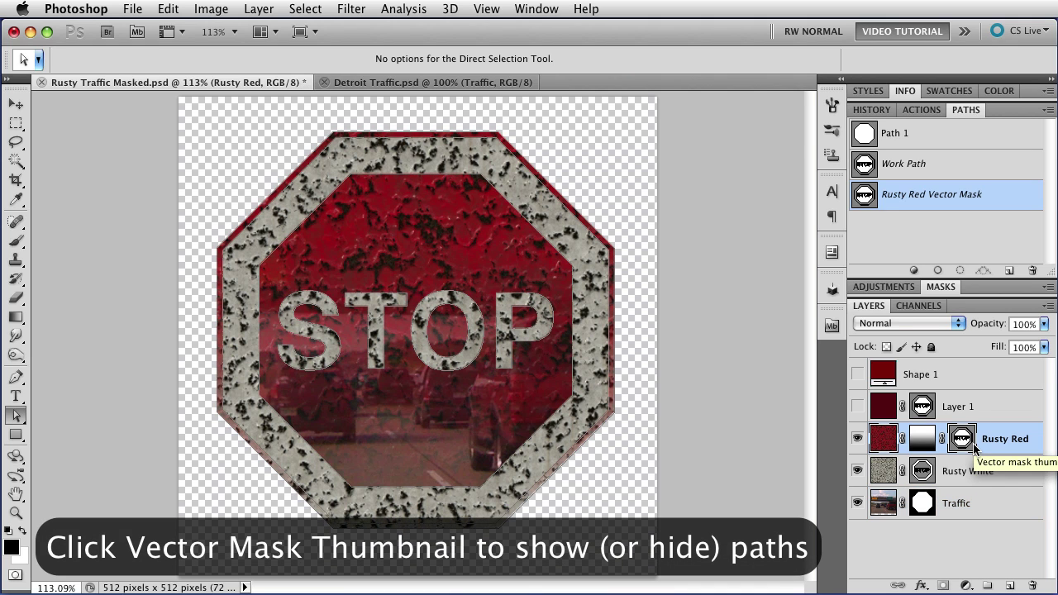
pyautogui.keyDown('super'); pyautogui.click(525, 437); pyautogui.keyUp('super')
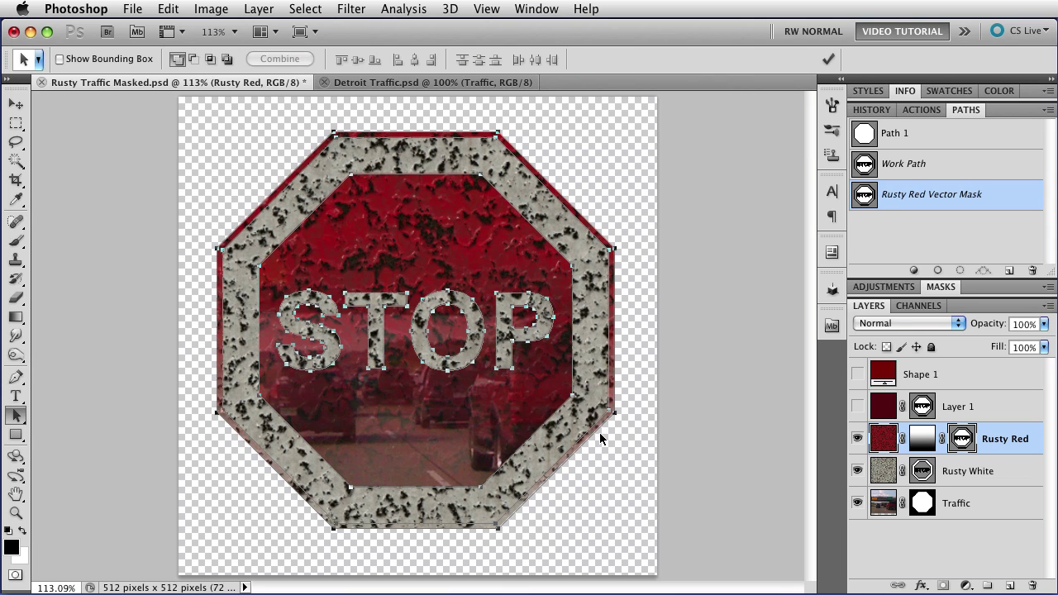
pyautogui.press('super+c')
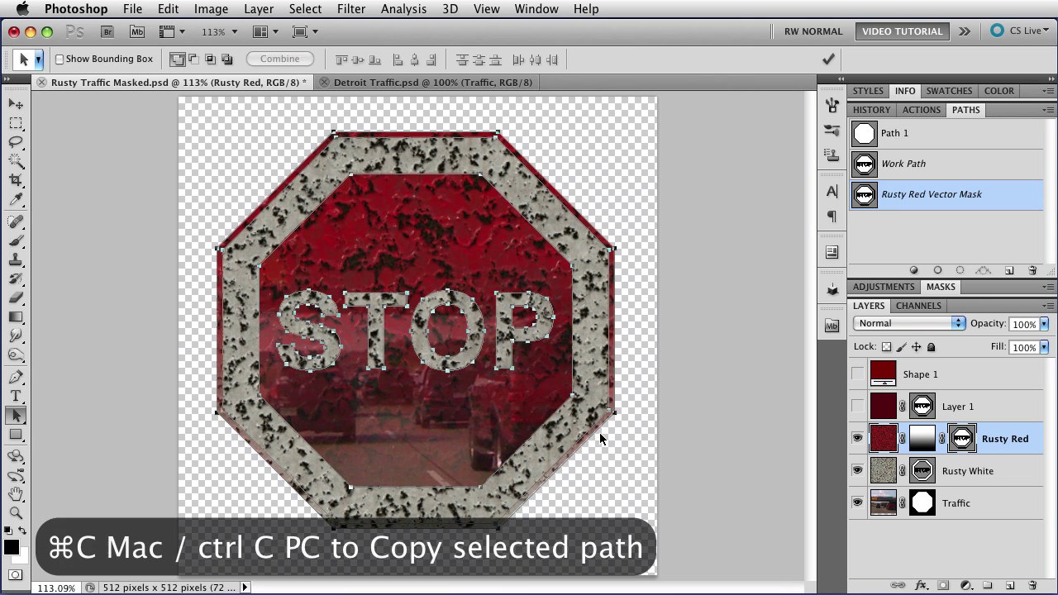
pyautogui.click(402, 85)
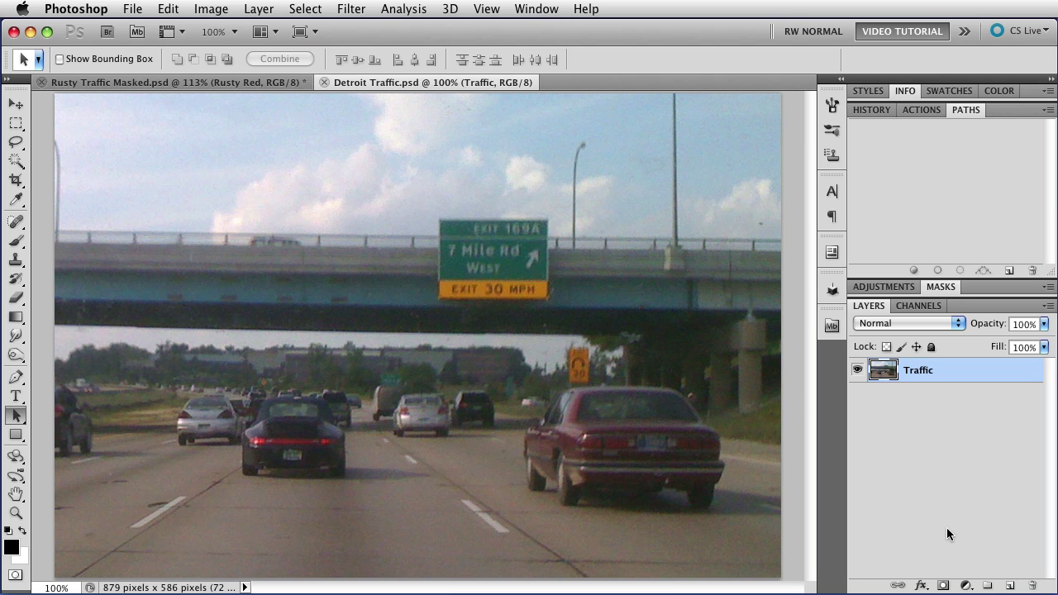
# Step: Add a layer mask and a vector mask to Traffic, then paste the STOP path into the vector mask
pyautogui.click(943, 585)
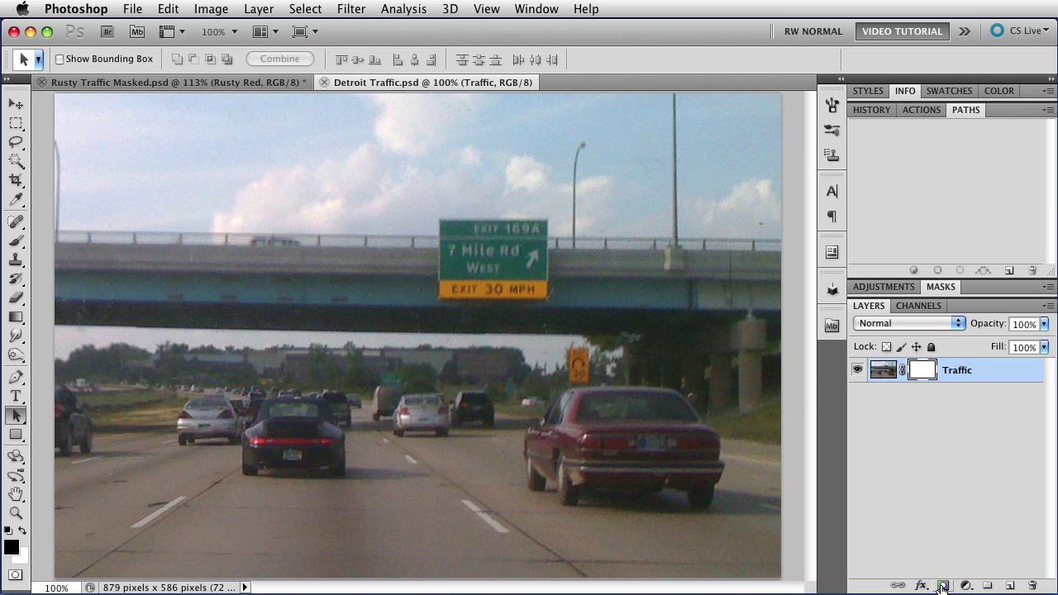
pyautogui.click(943, 586)
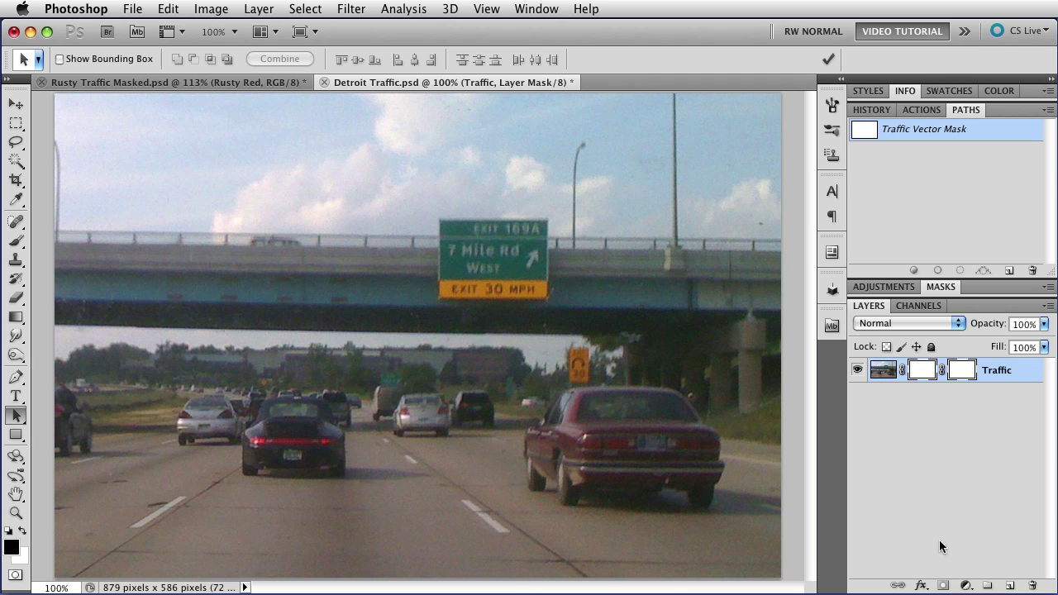
pyautogui.press('super+v')
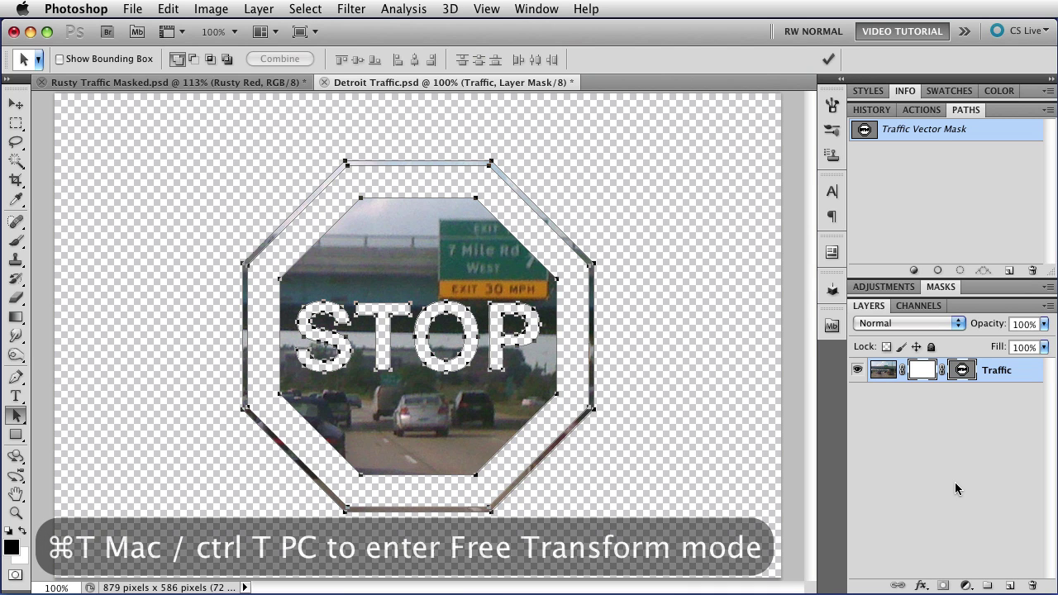
# Step: Move the STOP vector mask toward the upper left, scale it to 127.88%, and deselect the path
pyautogui.press('super+t')
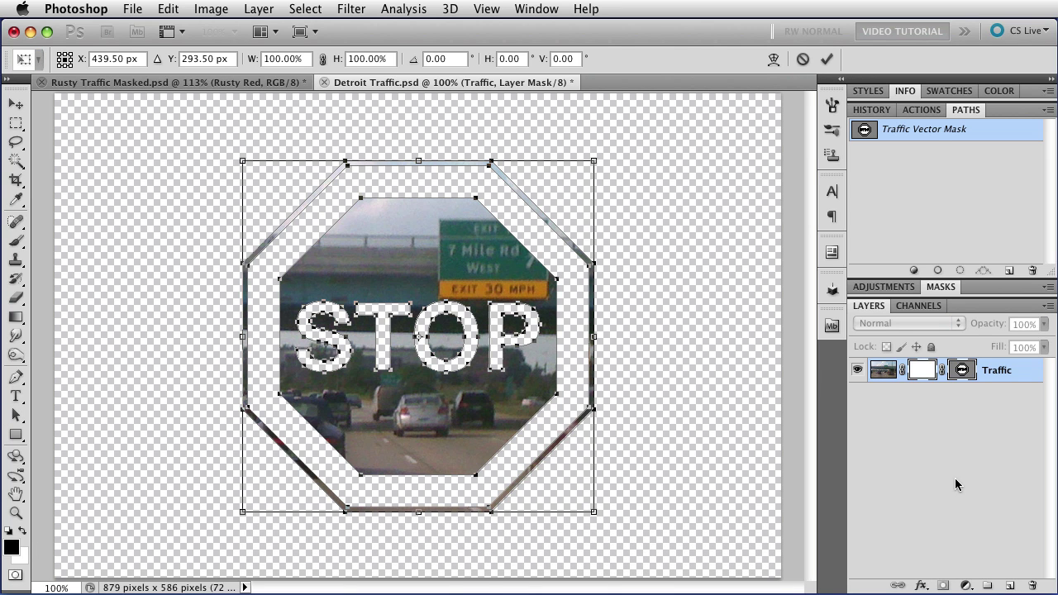
pyautogui.moveTo(483, 406); pyautogui.dragTo(314, 354)
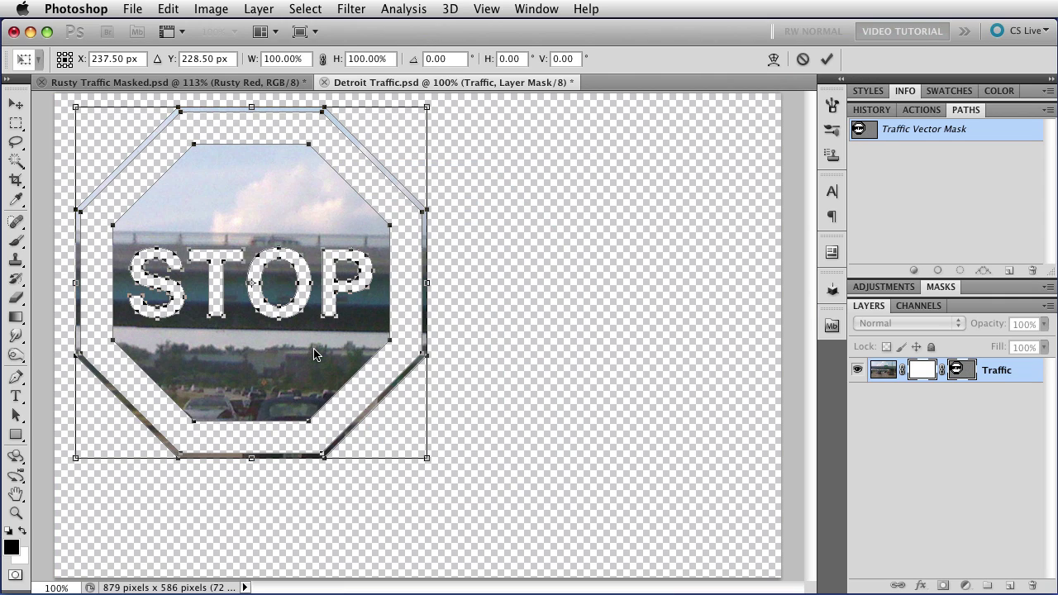
pyautogui.moveTo(428, 459); pyautogui.dragTo(521, 567)
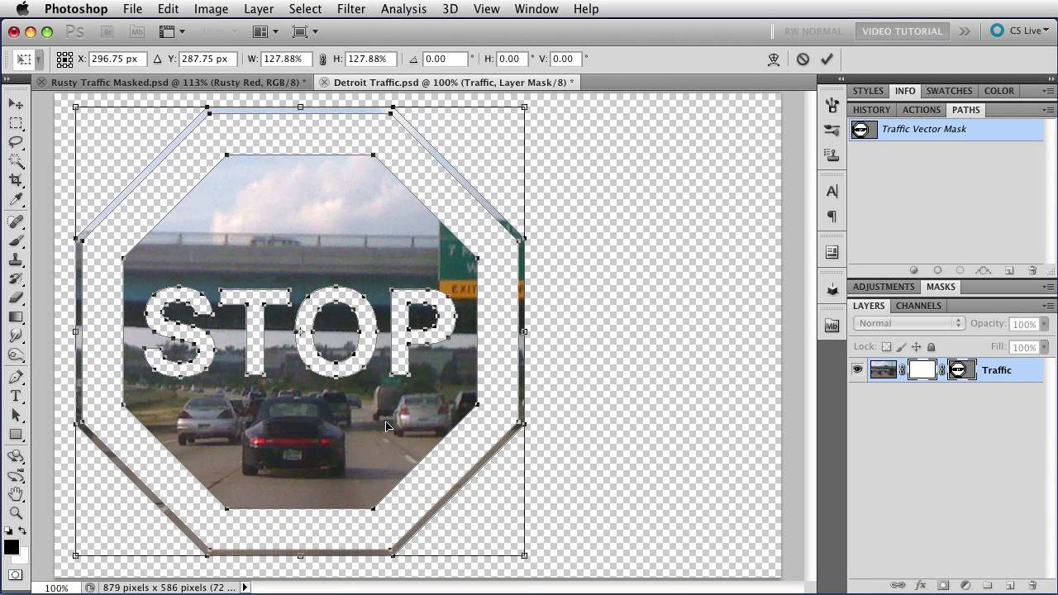
pyautogui.moveTo(386, 426); pyautogui.dragTo(380, 425)
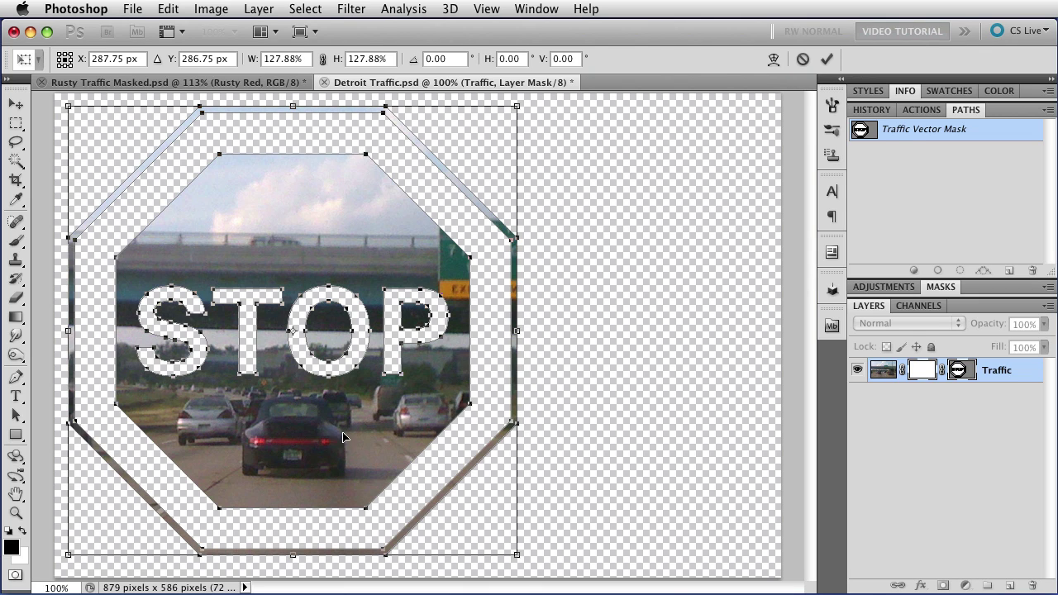
pyautogui.press('Return')
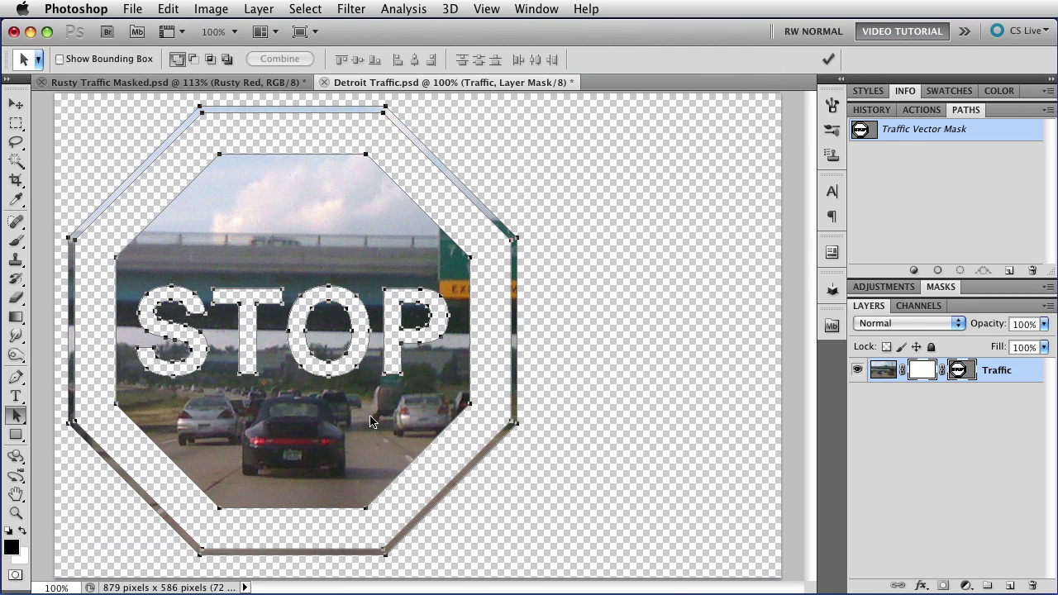
pyautogui.click(965, 377)
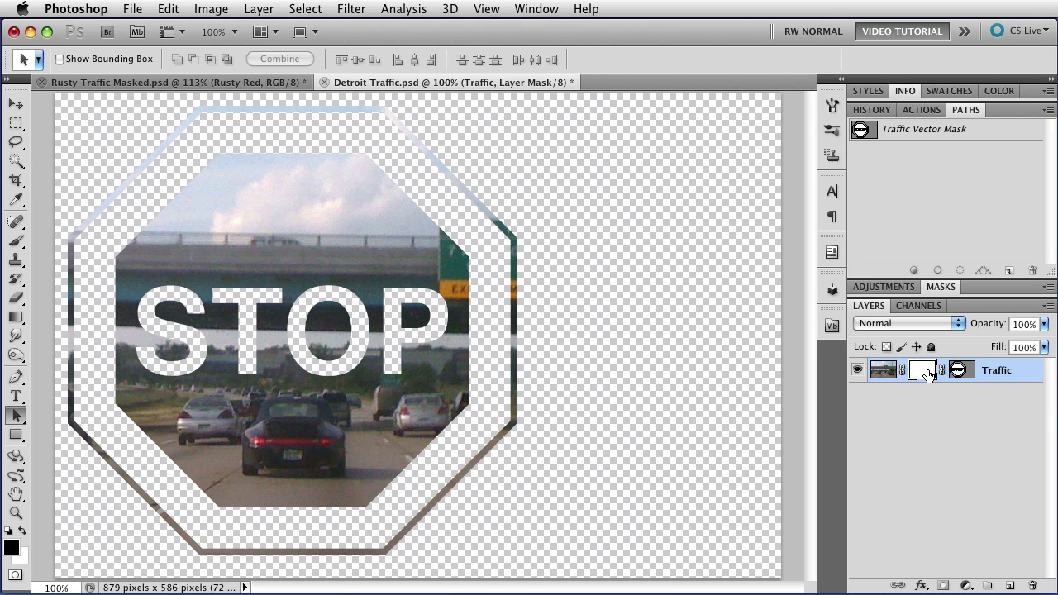
# Step: Delete Traffic's pixel layer mask, duplicate Traffic, and delete the vector mask from Traffic copy
pyautogui.rightClick(927, 373)
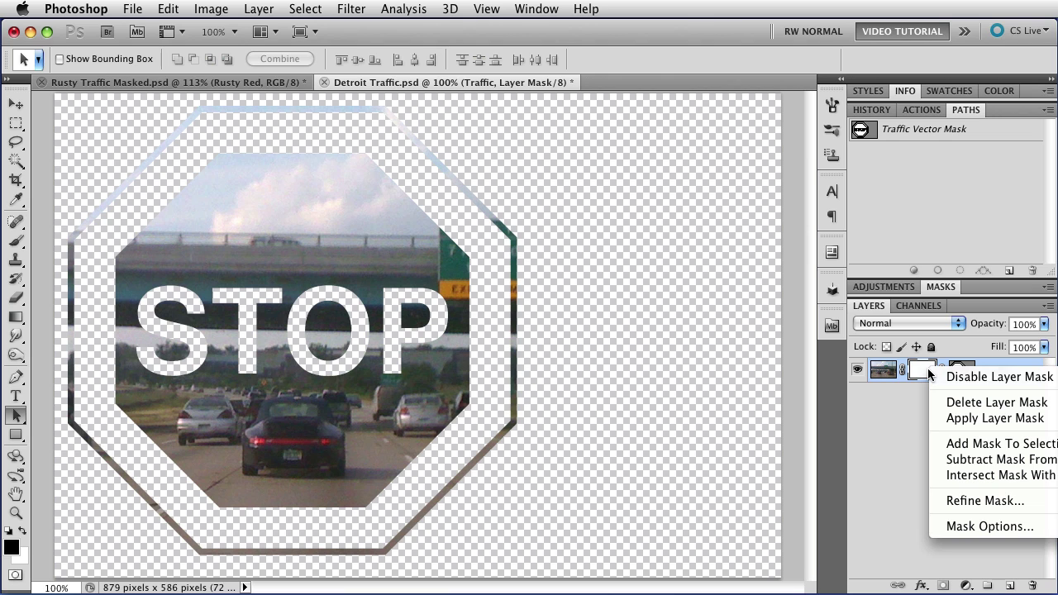
pyautogui.click(961, 403)
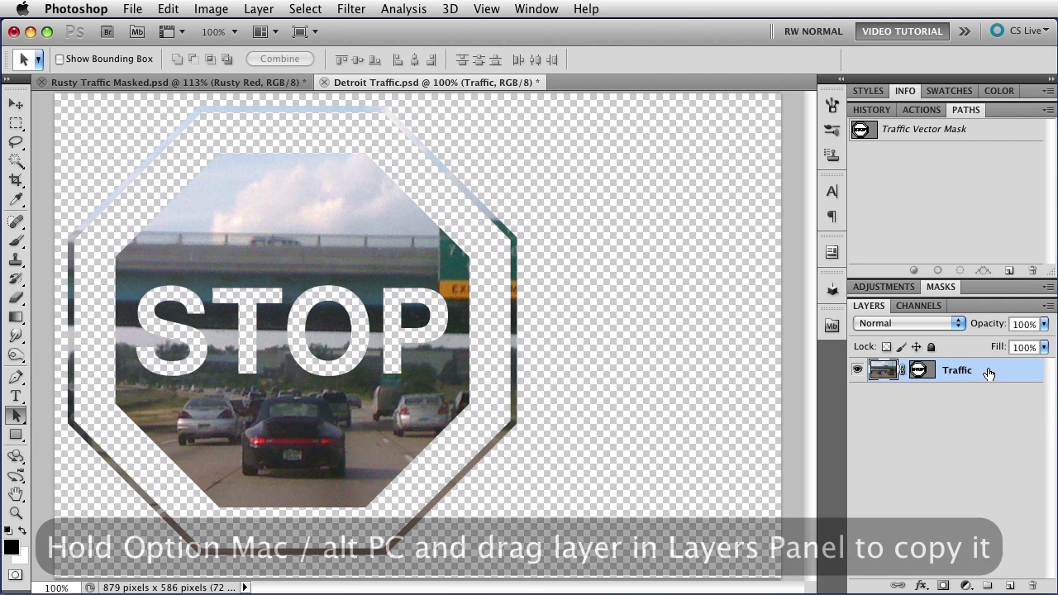
pyautogui.moveTo(991, 371); pyautogui.dragTo(991, 384)
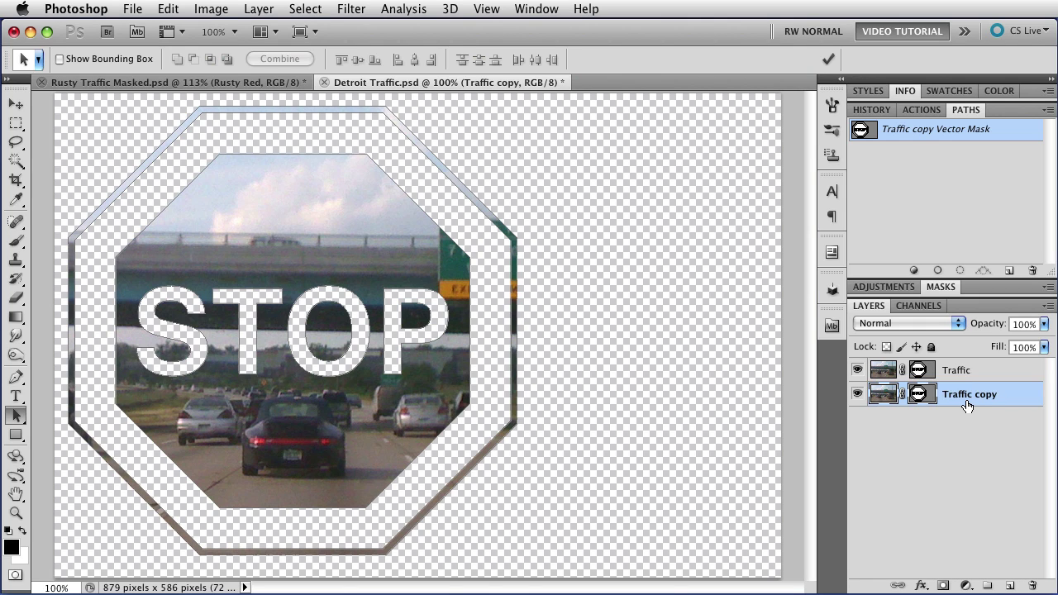
pyautogui.rightClick(923, 399)
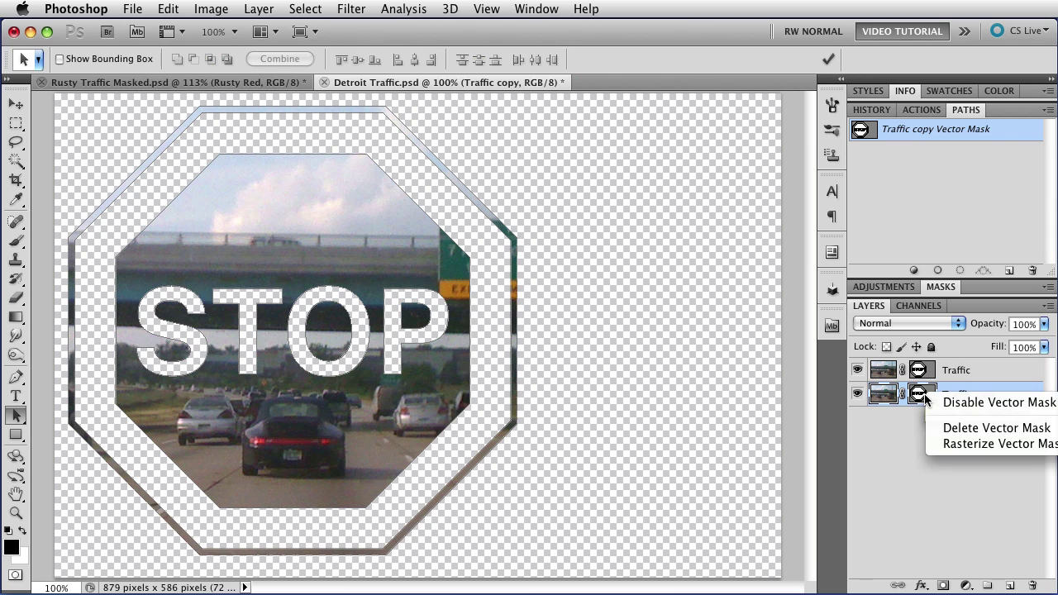
pyautogui.click(952, 428)
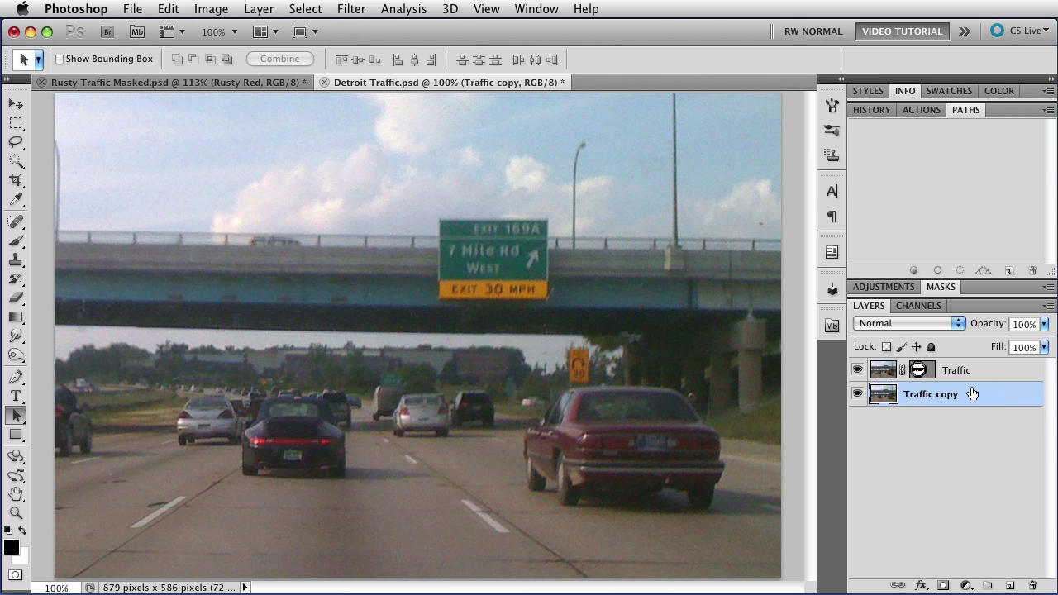
# Step: Add a Hue/Saturation adjustment layer set to Saturation −76 and Lightness +69
pyautogui.click(966, 586)
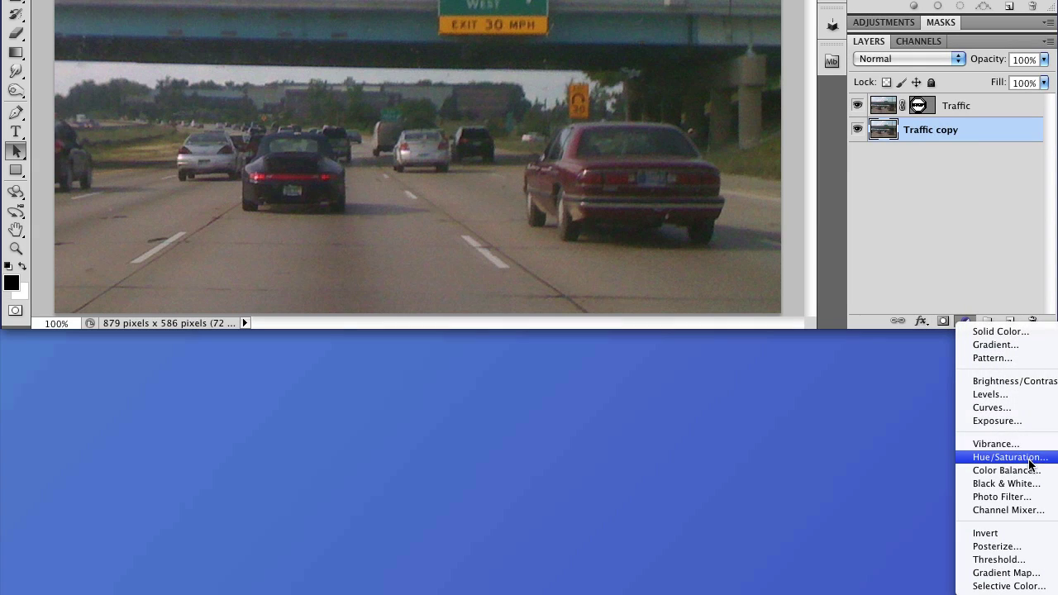
pyautogui.click(1025, 457)
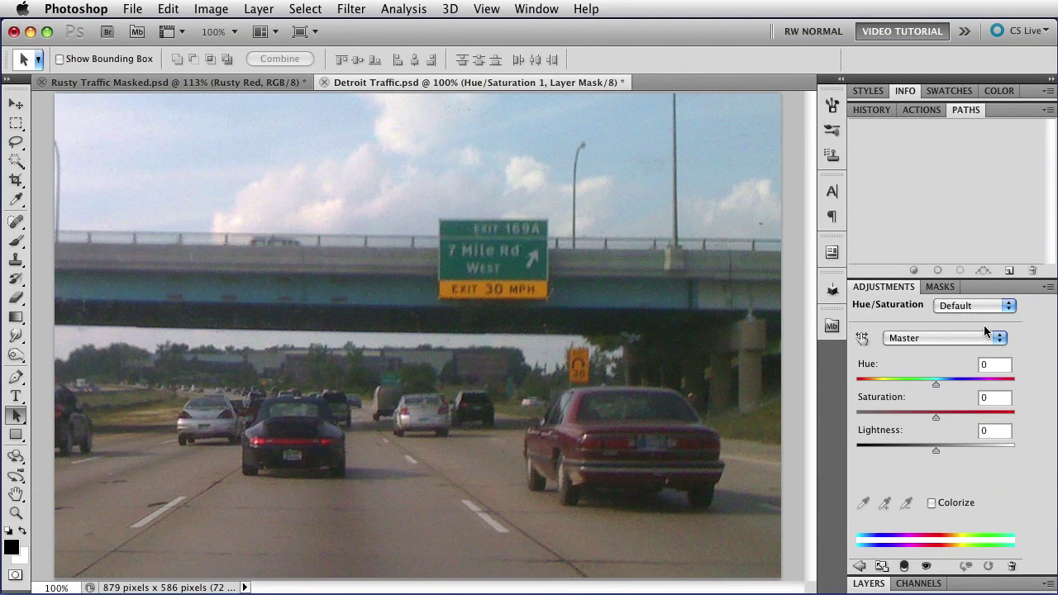
pyautogui.doubleClick(1004, 114)
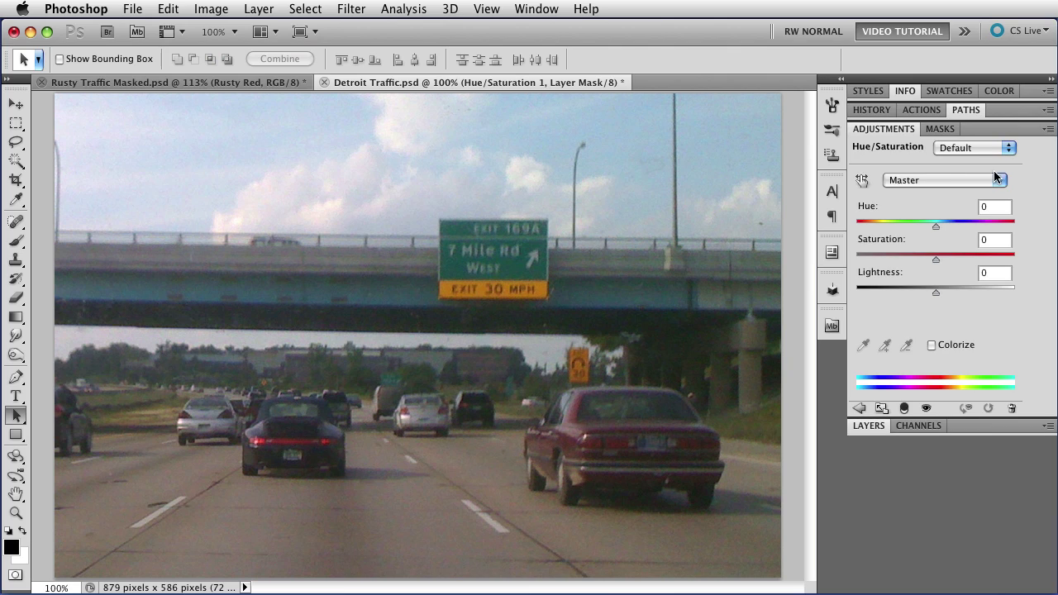
pyautogui.doubleClick(975, 430)
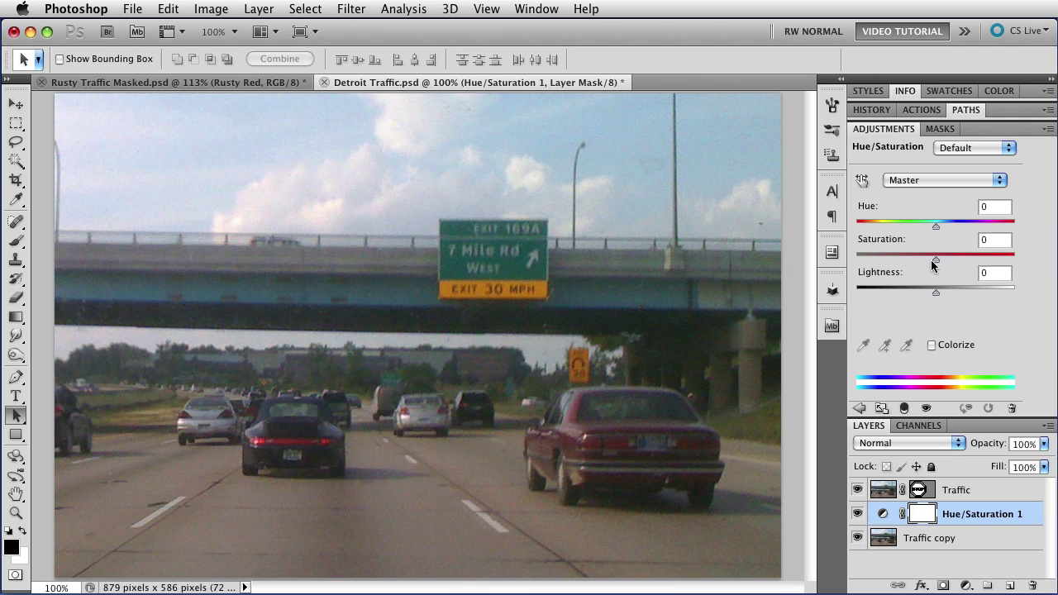
pyautogui.moveTo(935, 262); pyautogui.dragTo(876, 262)
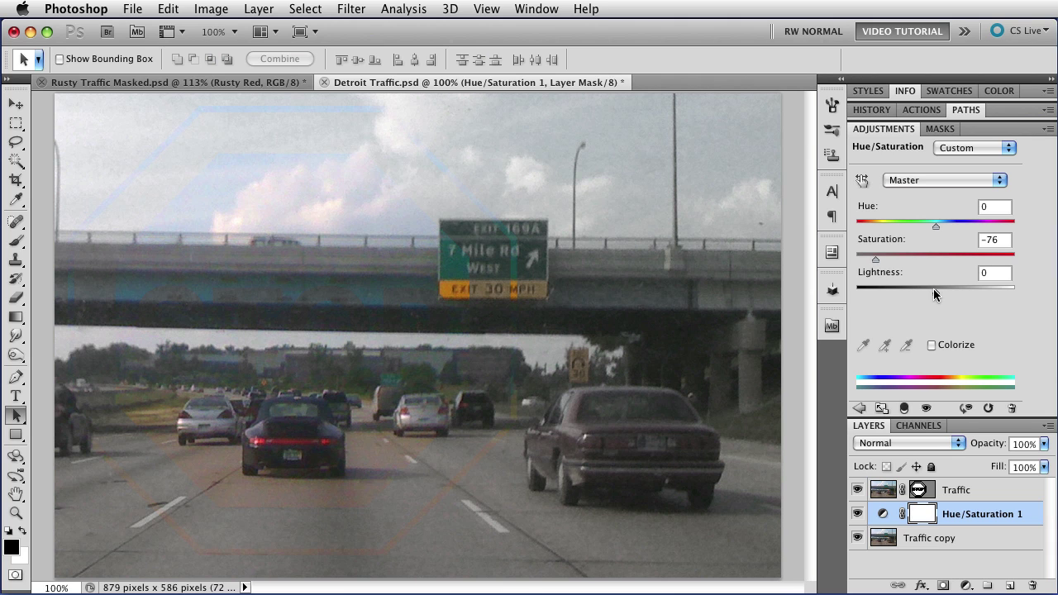
pyautogui.moveTo(935, 291); pyautogui.dragTo(990, 297)
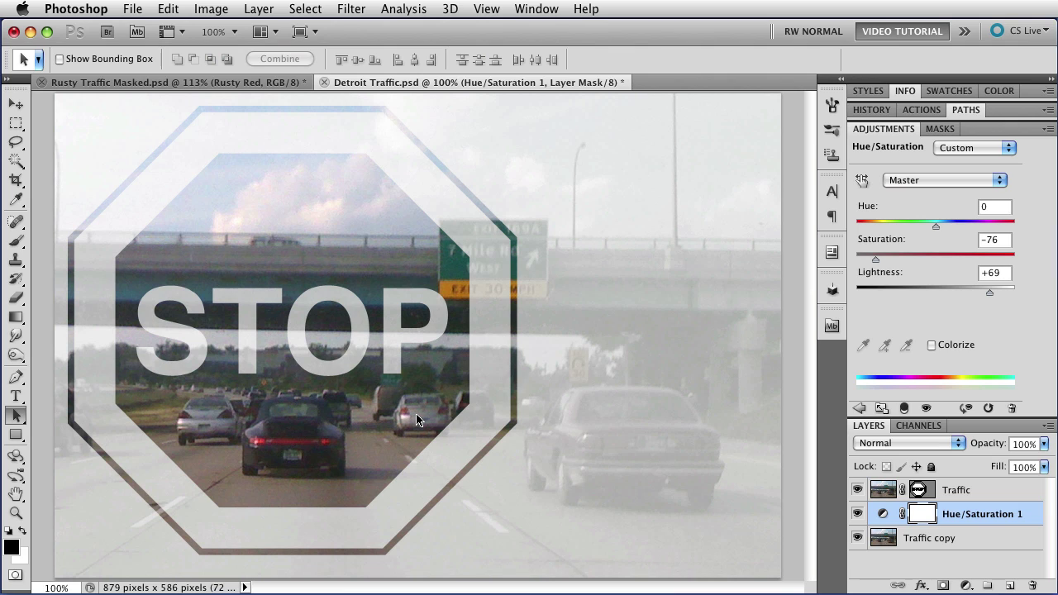
# Step: Apply Drop Shadow, Bevel and Emboss, and Outer Glow layer styles to the Traffic layer
pyautogui.moveTo(914, 494); pyautogui.dragTo(917, 493)
pyautogui.click(918, 493)
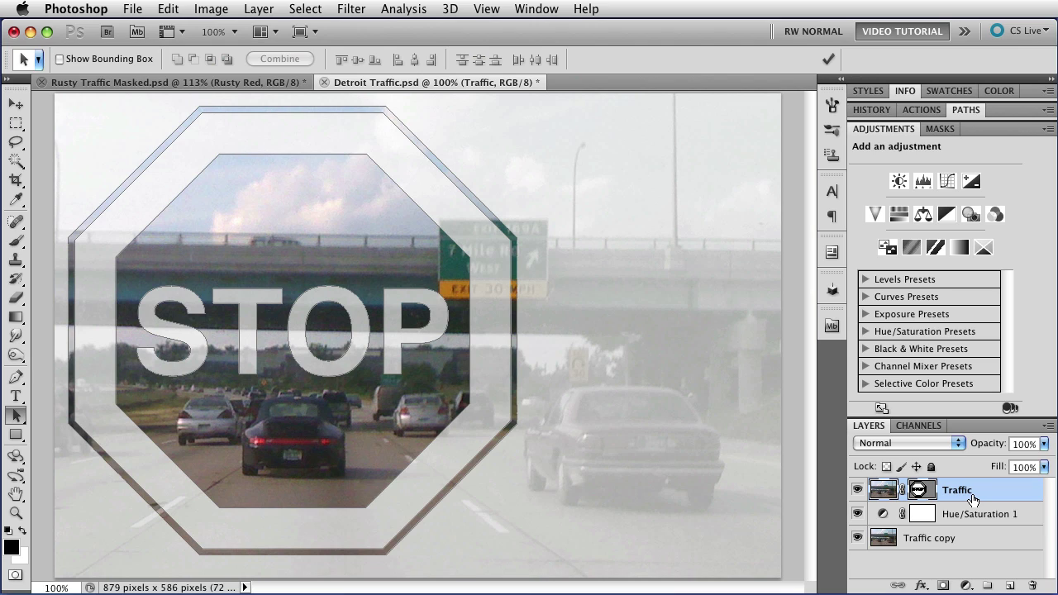
pyautogui.doubleClick(1010, 128)
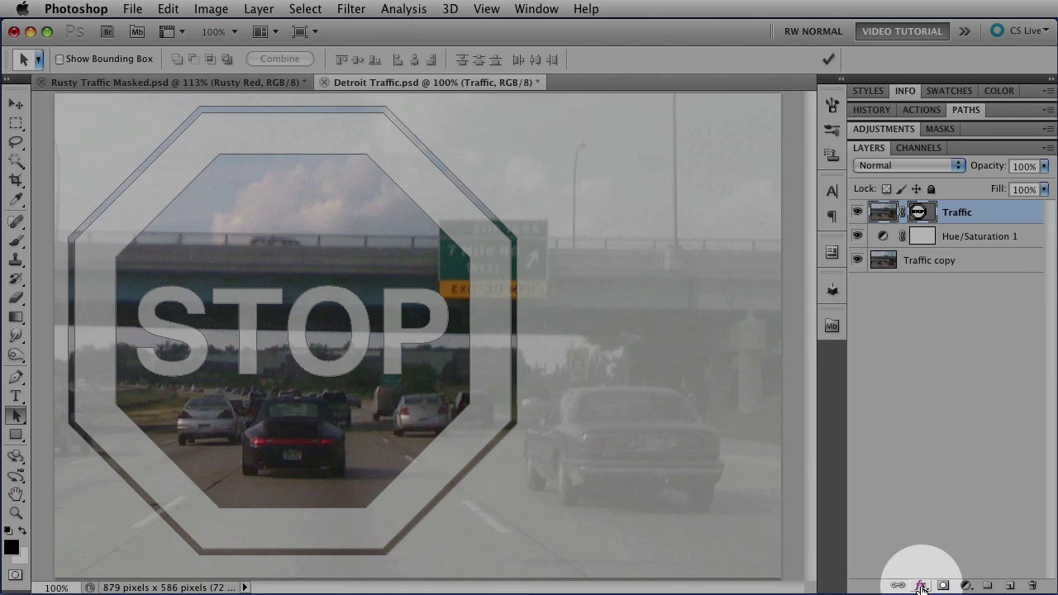
pyautogui.click(920, 585)
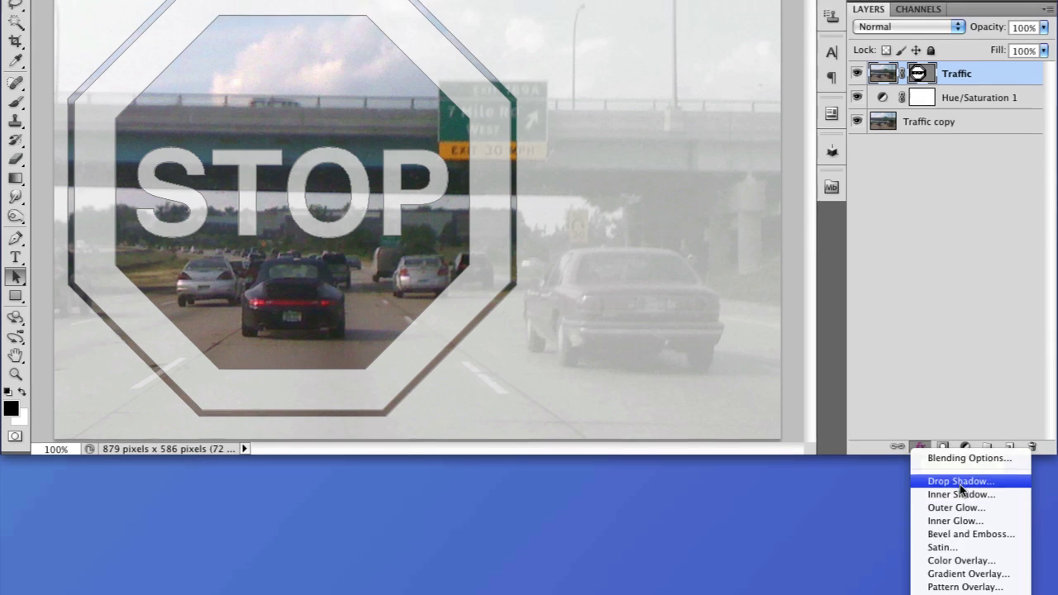
pyautogui.click(961, 459)
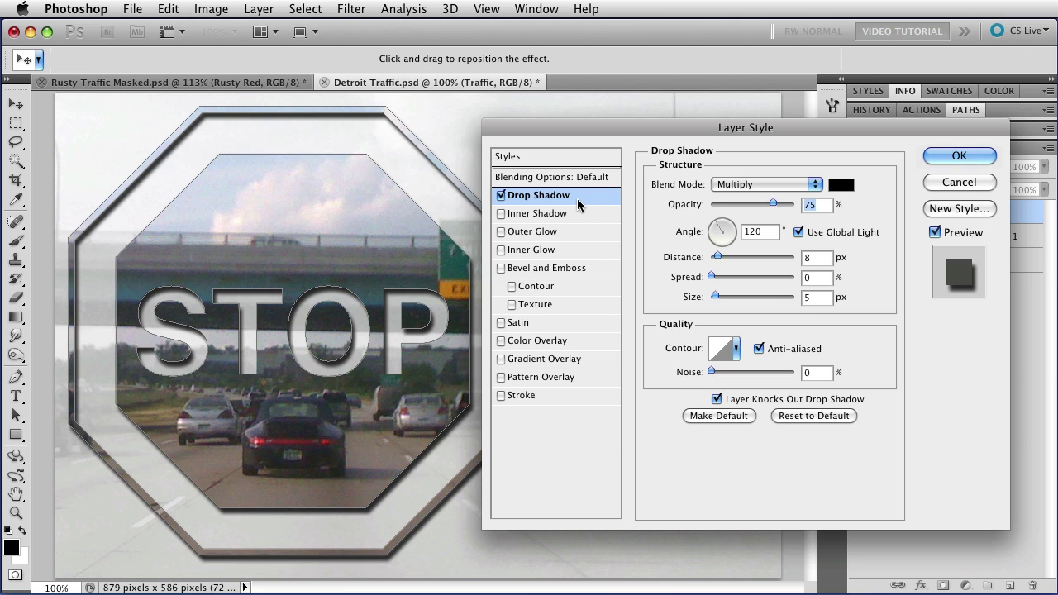
pyautogui.click(524, 269)
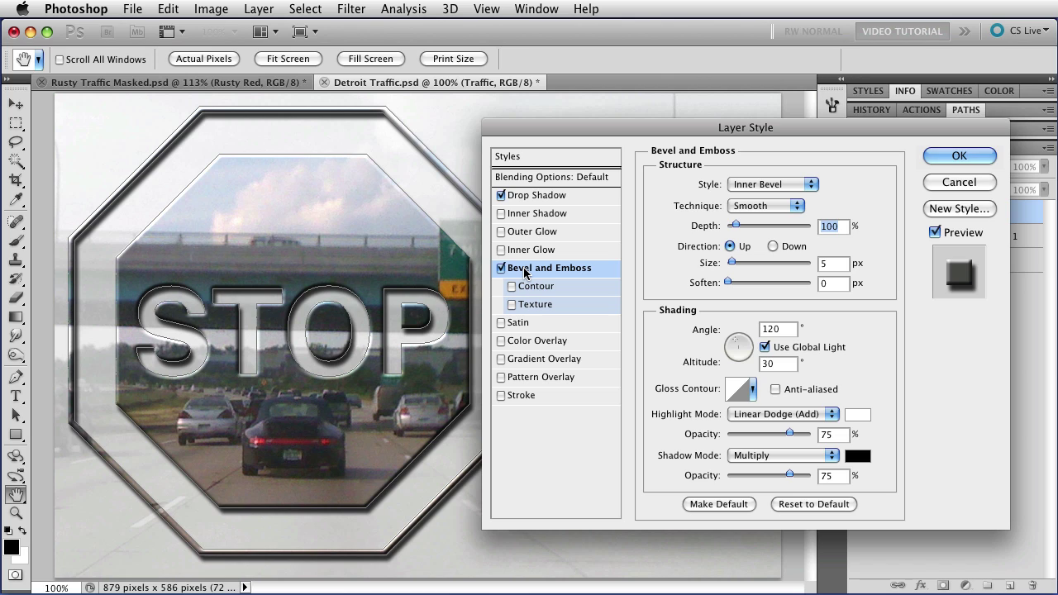
pyautogui.click(557, 235)
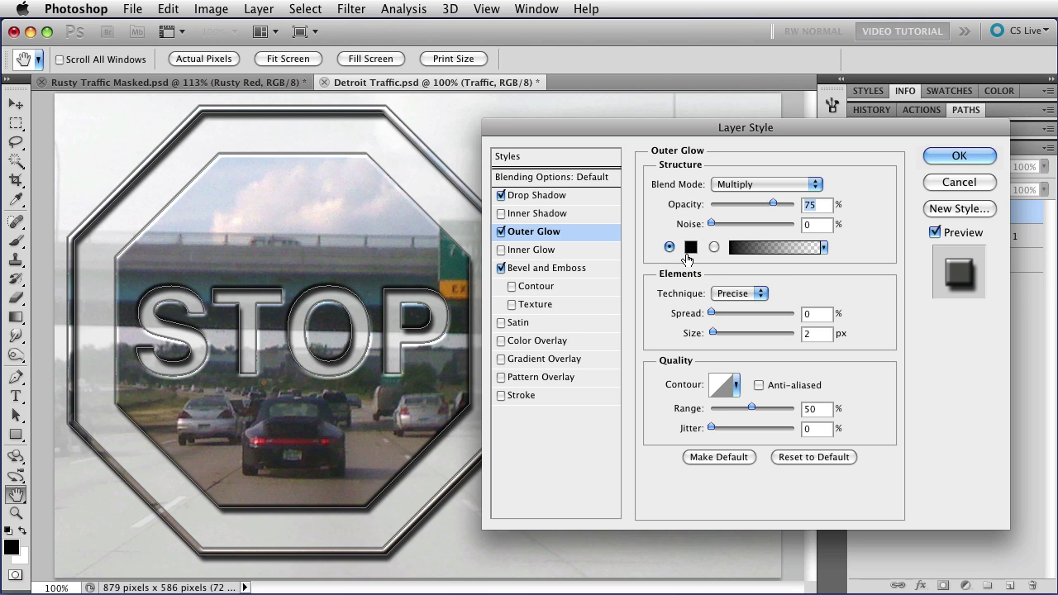
pyautogui.click(942, 157)
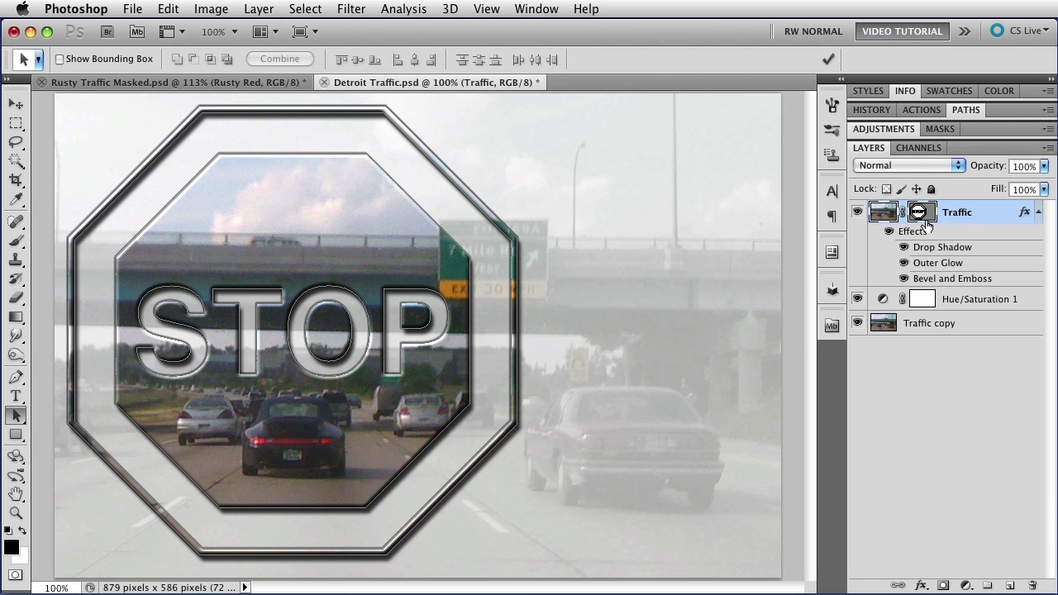